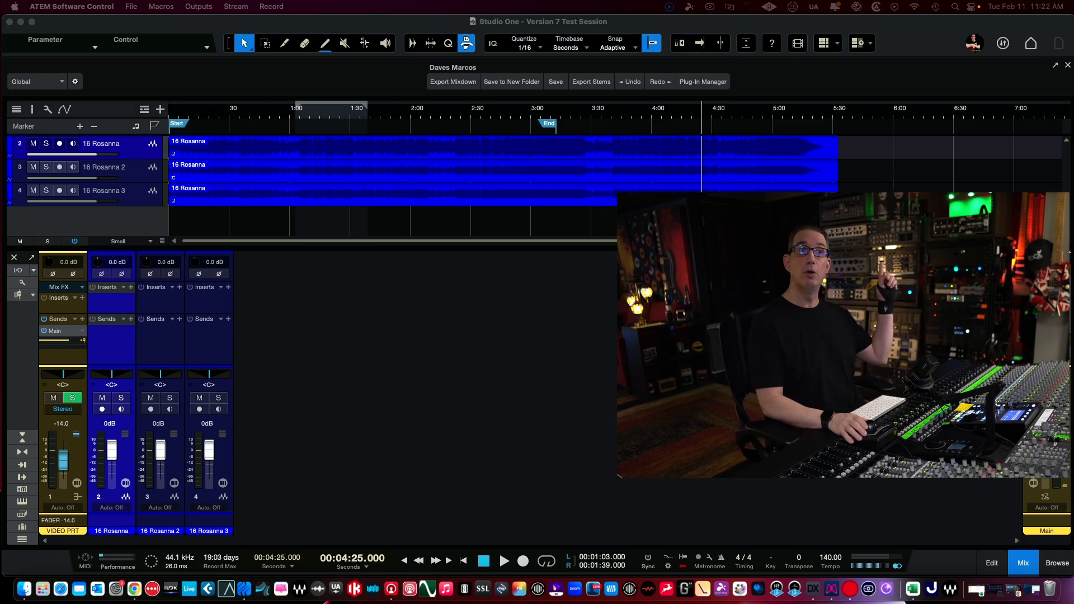
- Open the CLA Epic insert on the Main channel and reposition its window over the track list and mixer area
{"action": "left_click", "coordinate": [1051, 297]}
{"action": "double_click", "coordinate": [1056, 295]}
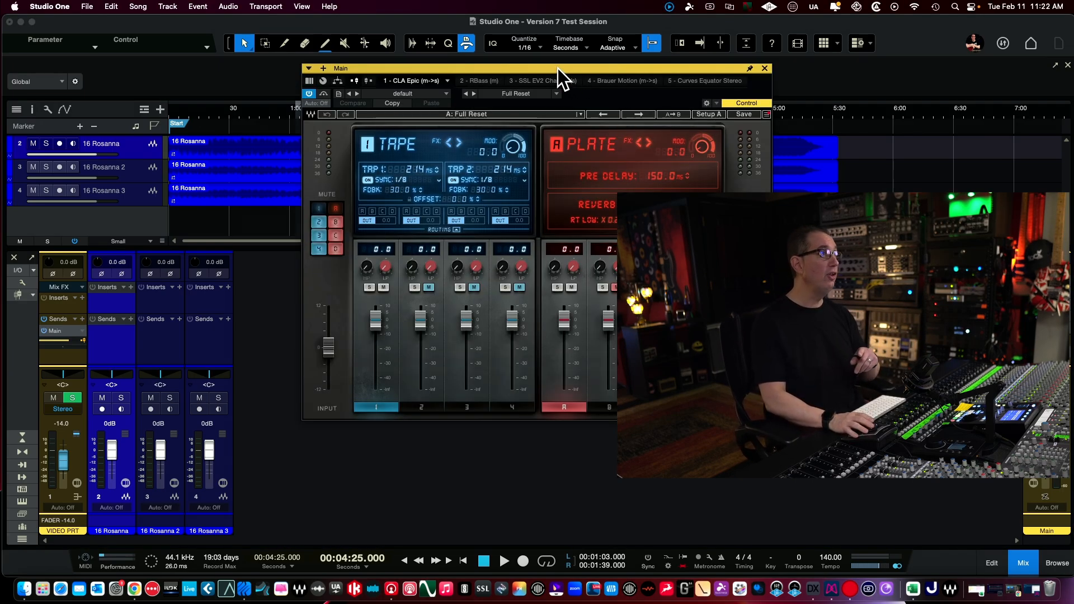
{"action": "left_click_drag", "start_coordinate": [558, 69], "coordinate": [330, 42]}
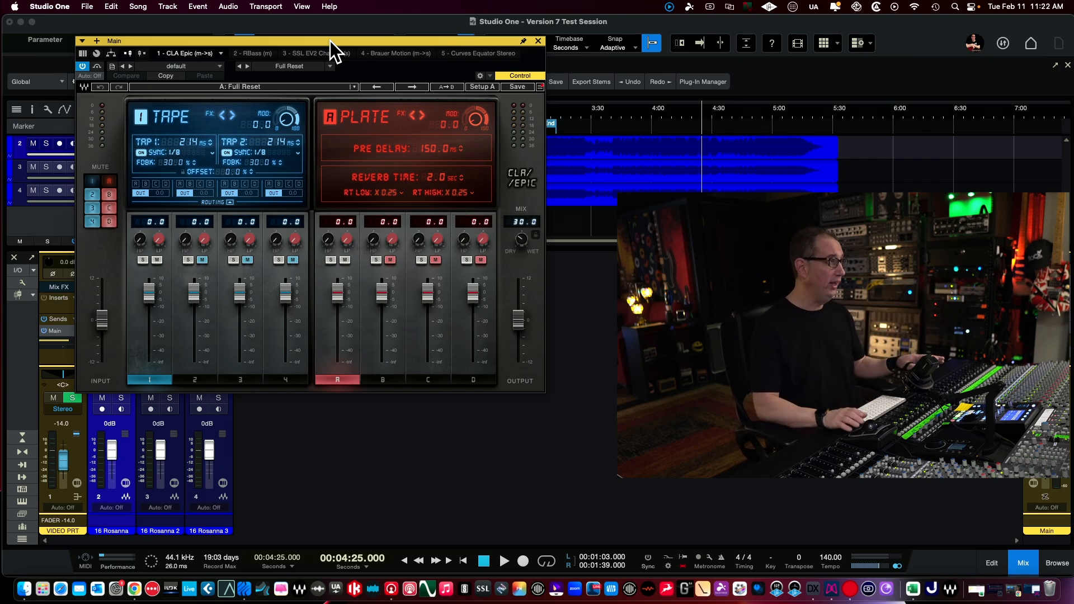
{"action": "left_click_drag", "start_coordinate": [330, 42], "coordinate": [341, 59]}
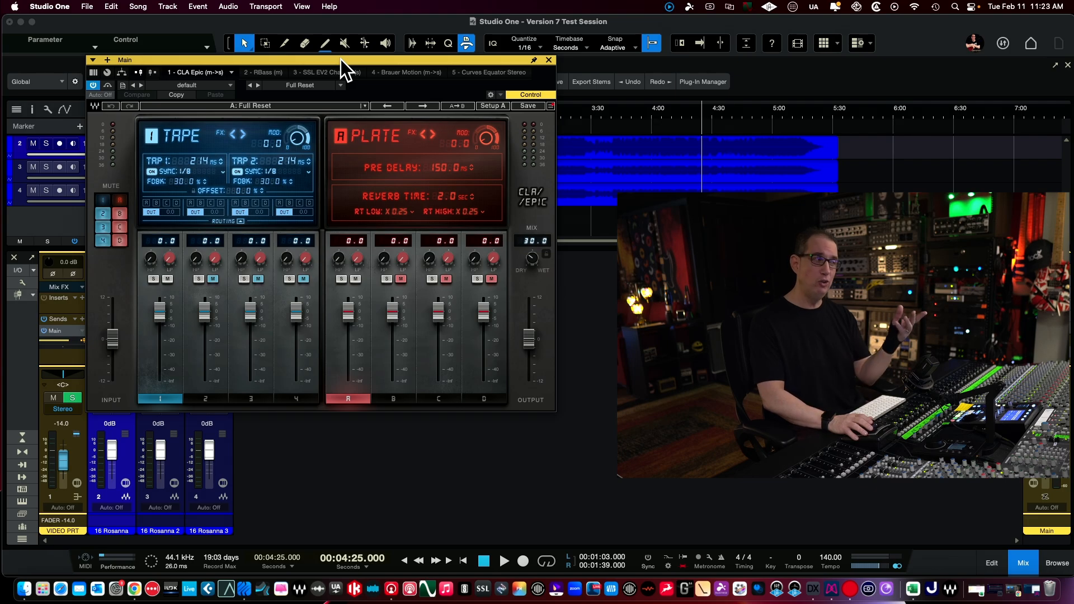
{"action": "left_click_drag", "start_coordinate": [208, 58], "coordinate": [210, 57]}
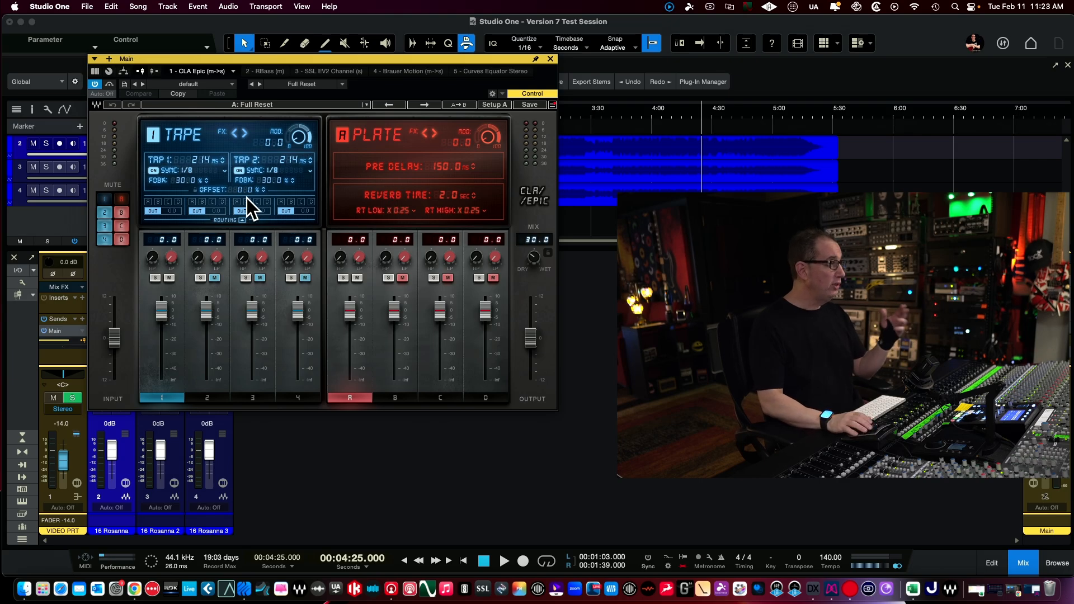
{"action": "left_click_drag", "start_coordinate": [209, 56], "coordinate": [209, 54]}
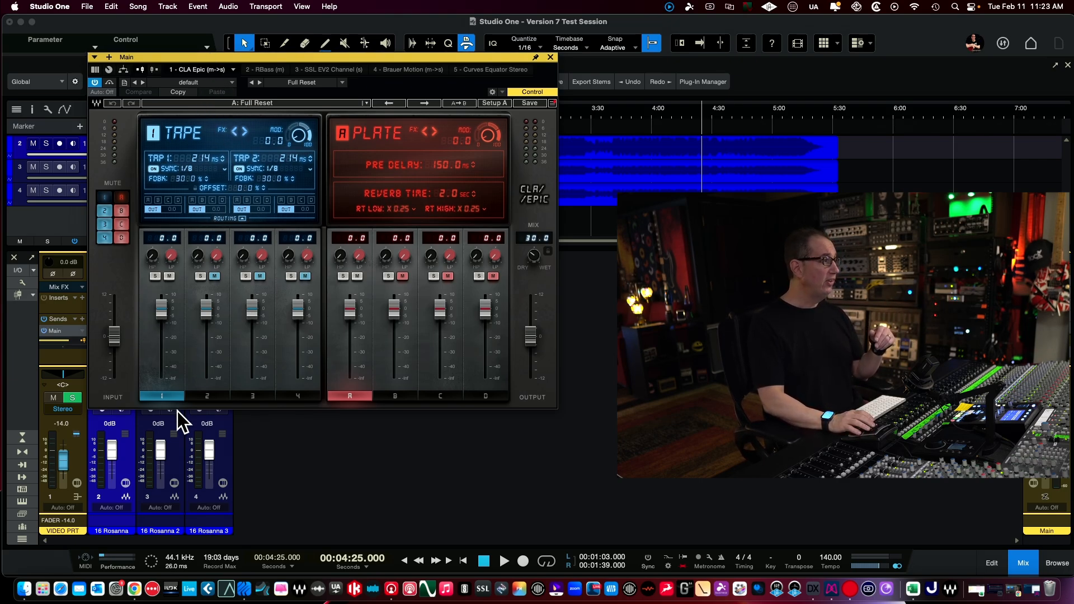
- View the settings of CLA Epic's delays 2 to 4 and its reverbs B to D, from Throw through Space
{"action": "left_click", "coordinate": [196, 396]}
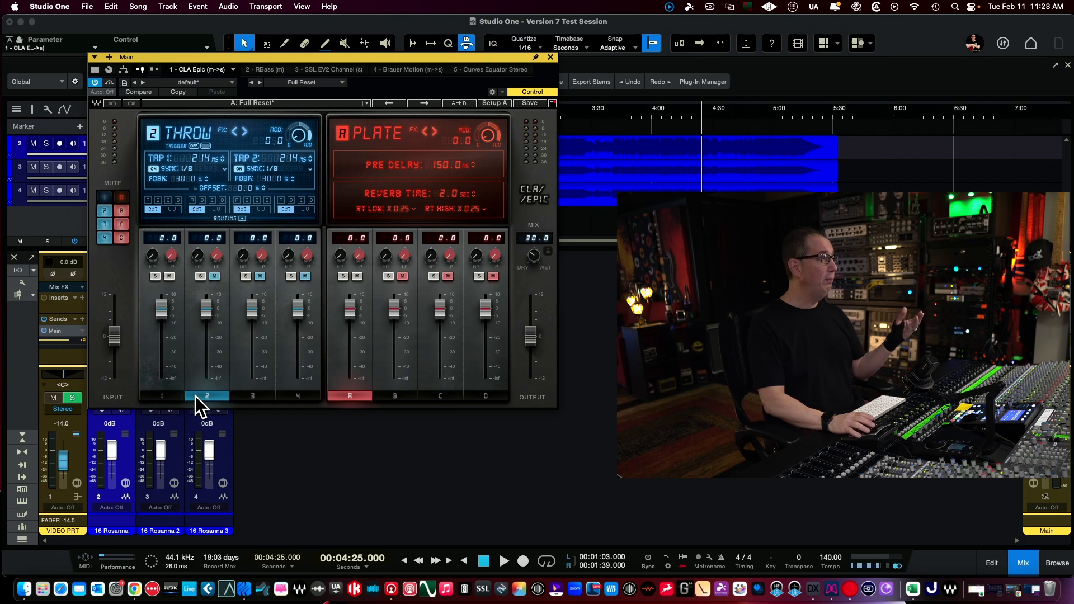
{"action": "left_click", "coordinate": [261, 394]}
{"action": "left_click", "coordinate": [300, 396]}
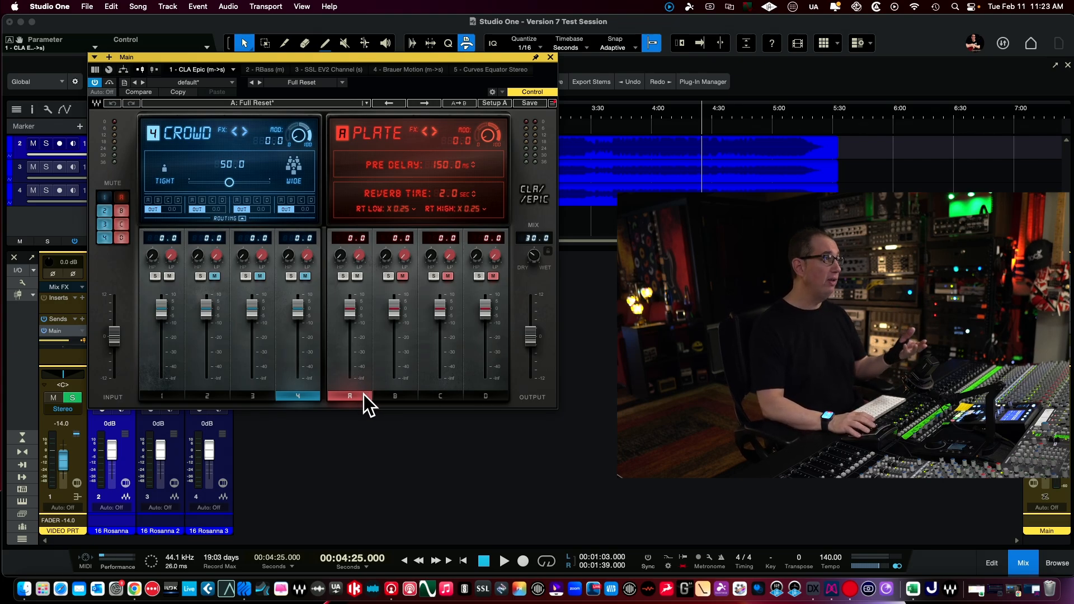
{"action": "left_click", "coordinate": [391, 396]}
{"action": "left_click", "coordinate": [457, 396]}
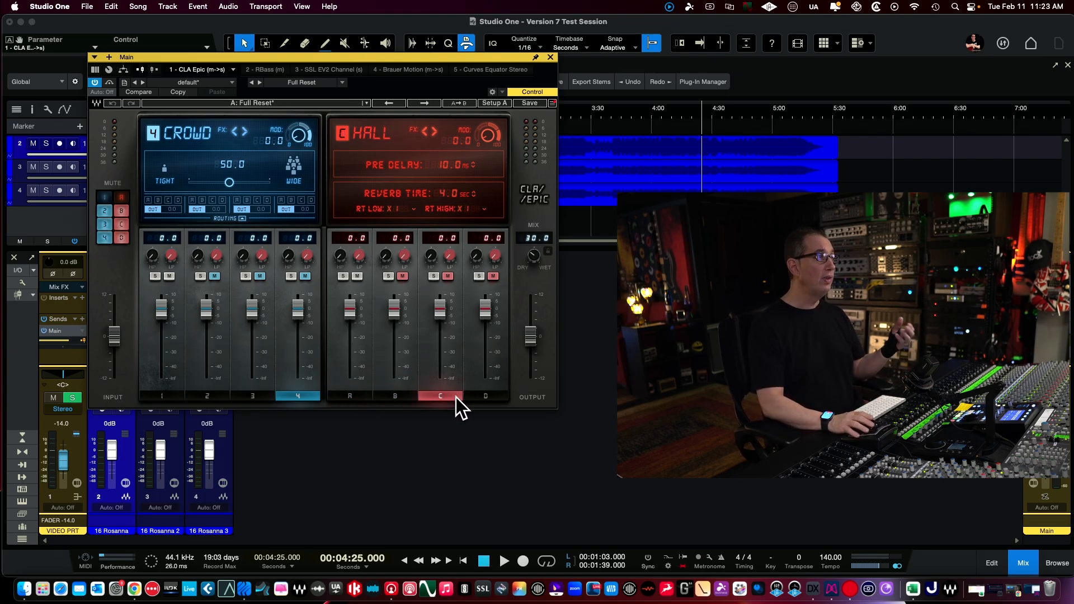
{"action": "left_click", "coordinate": [488, 400]}
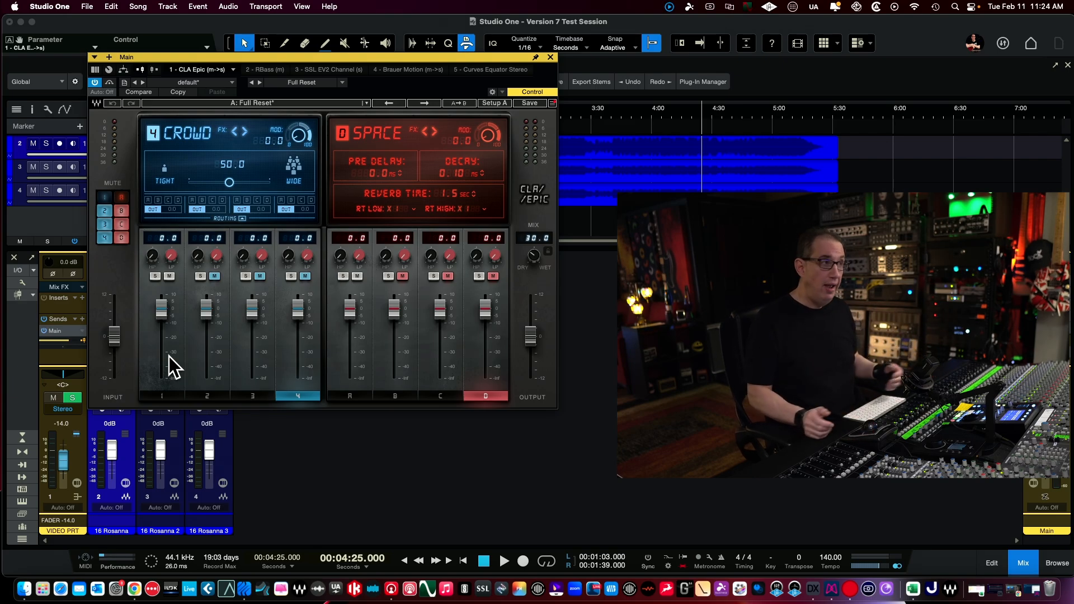
- Unmute the Slap delay and the Hall reverb in CLA Epic while stepping through its delay and reverb modules
{"action": "left_click", "coordinate": [162, 397]}
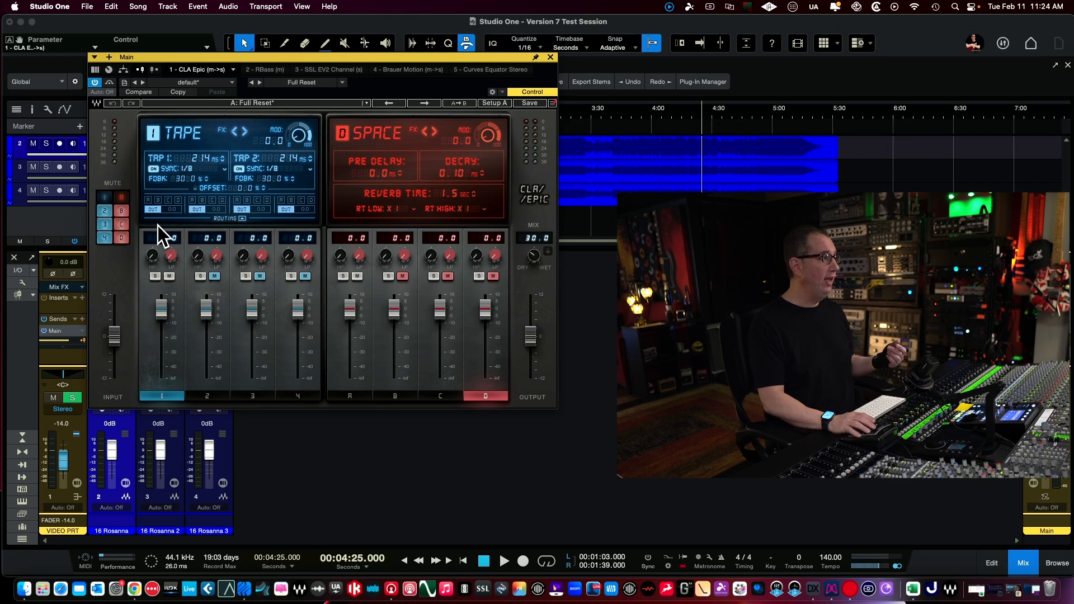
{"action": "left_click", "coordinate": [203, 396]}
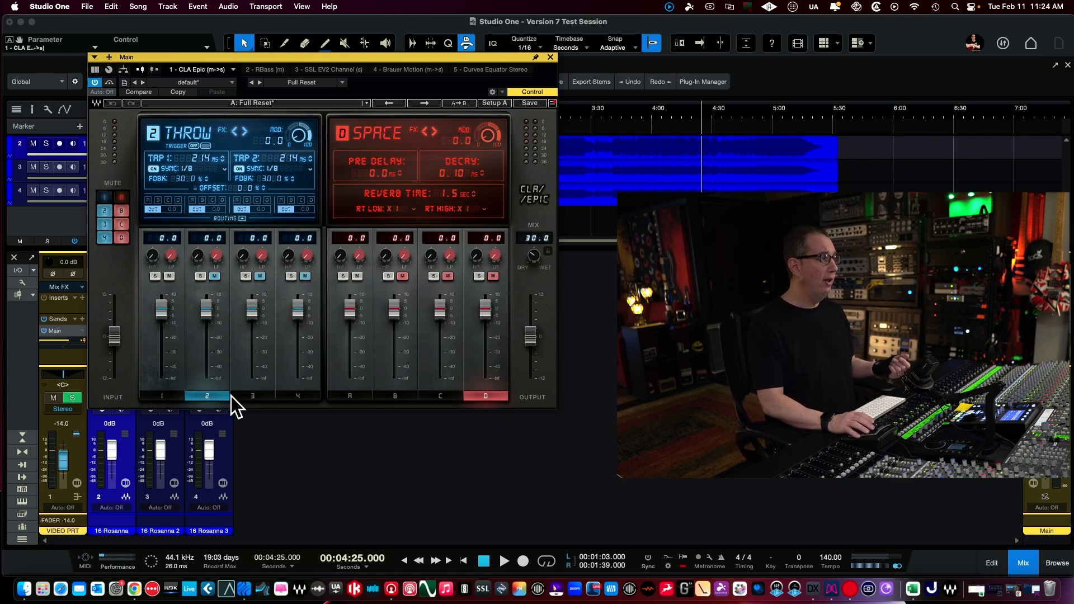
{"action": "left_click", "coordinate": [253, 396]}
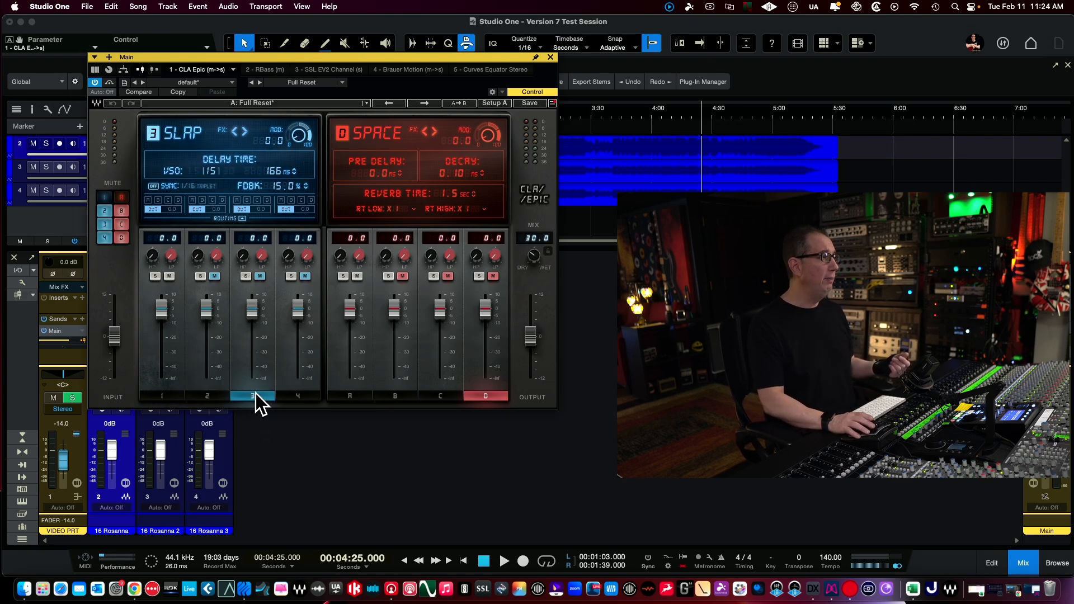
{"action": "left_click", "coordinate": [261, 276]}
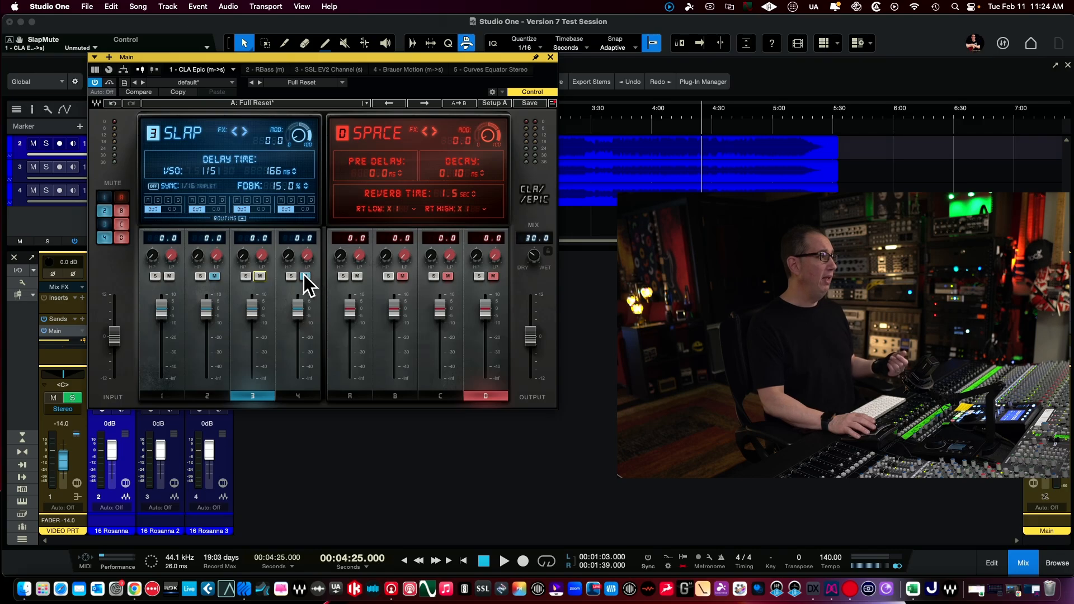
{"action": "left_click", "coordinate": [357, 399]}
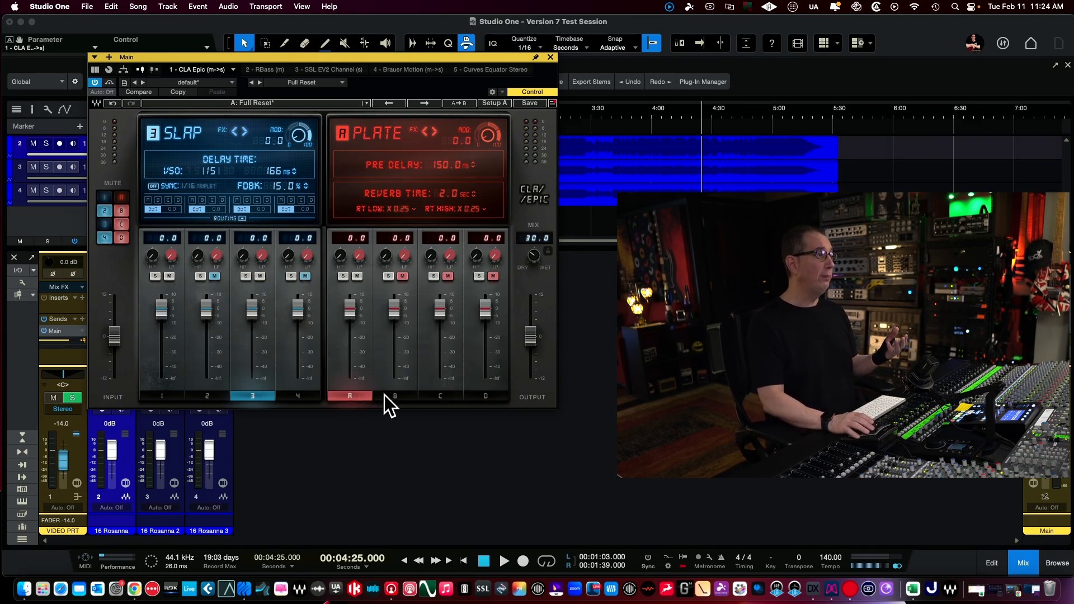
{"action": "left_click", "coordinate": [440, 396]}
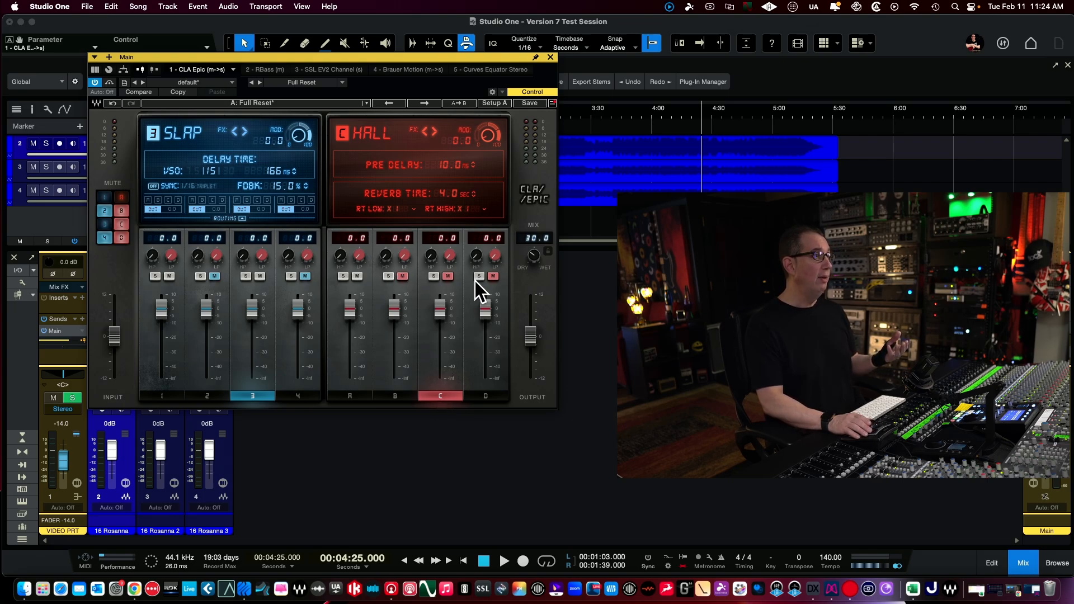
{"action": "left_click", "coordinate": [448, 276]}
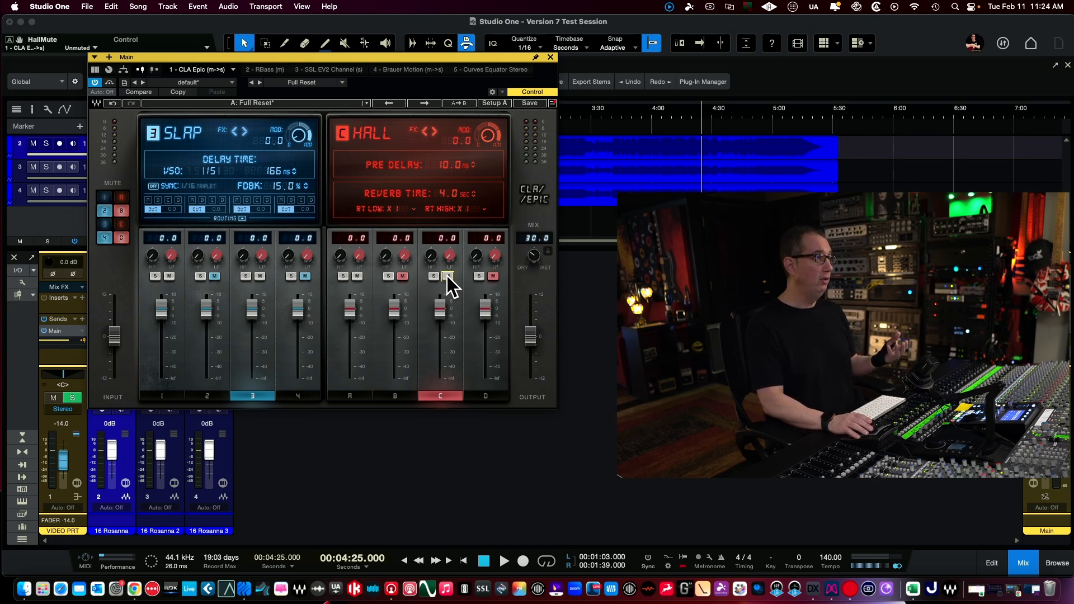
- With the Tape delay and Plate reverb shown, route the Tape delay into reverbs A (Plate) and C (Hall)
{"action": "left_click", "coordinate": [348, 397]}
{"action": "left_click", "coordinate": [440, 395]}
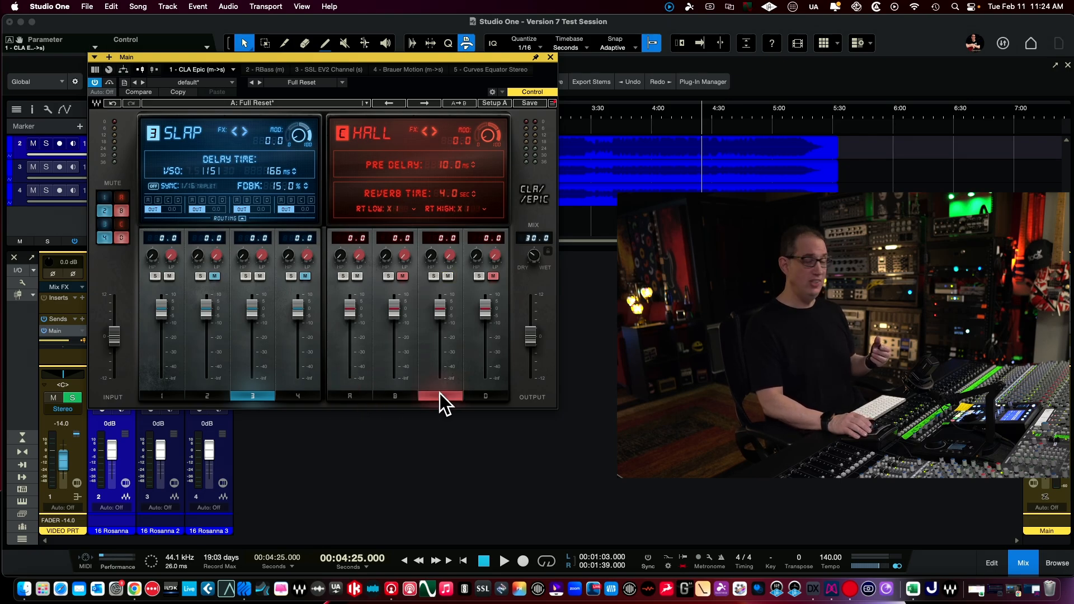
{"action": "left_click", "coordinate": [156, 398]}
{"action": "left_click", "coordinate": [253, 396]}
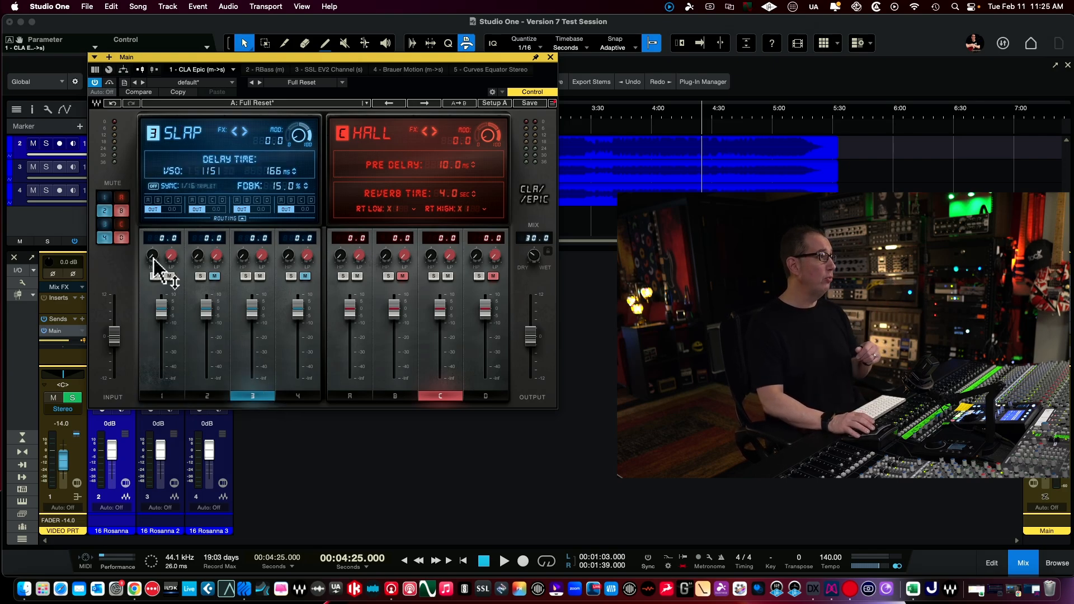
{"action": "left_click", "coordinate": [170, 397]}
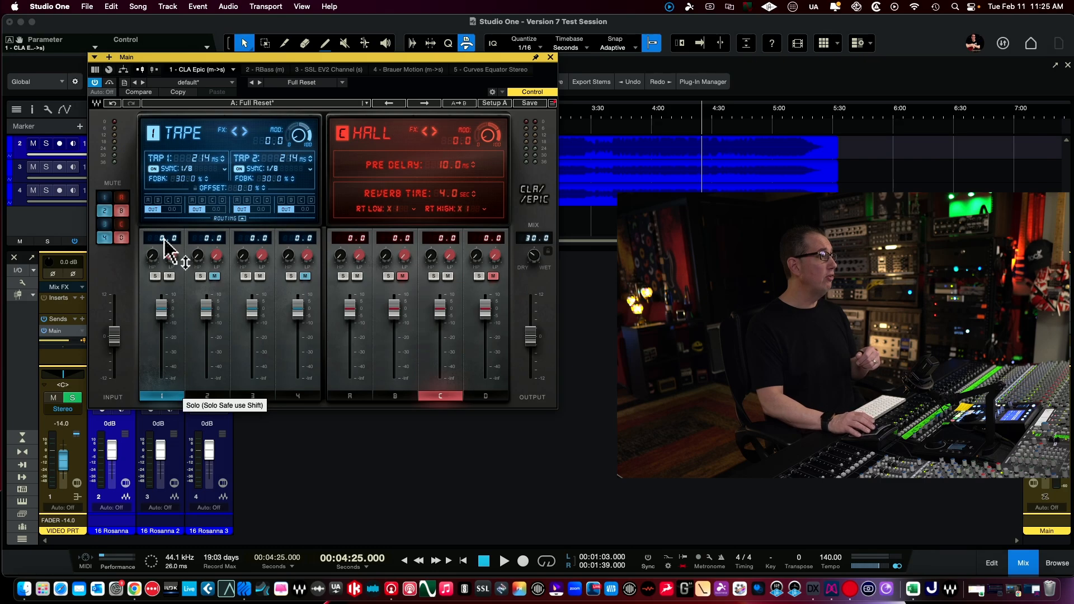
{"action": "left_click", "coordinate": [350, 396]}
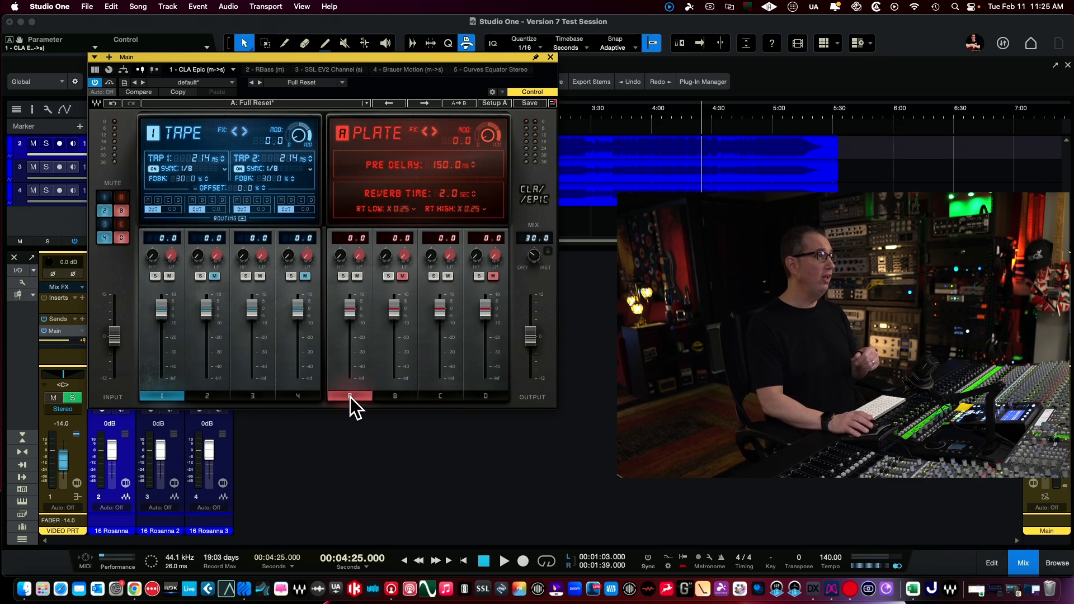
{"action": "left_click", "coordinate": [148, 200]}
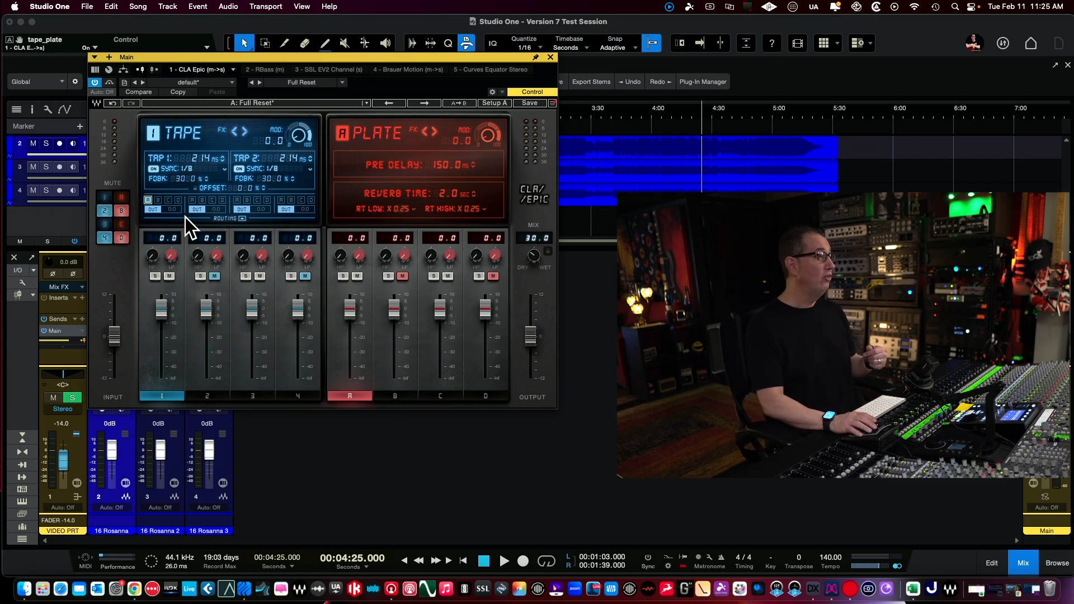
{"action": "left_click", "coordinate": [168, 200]}
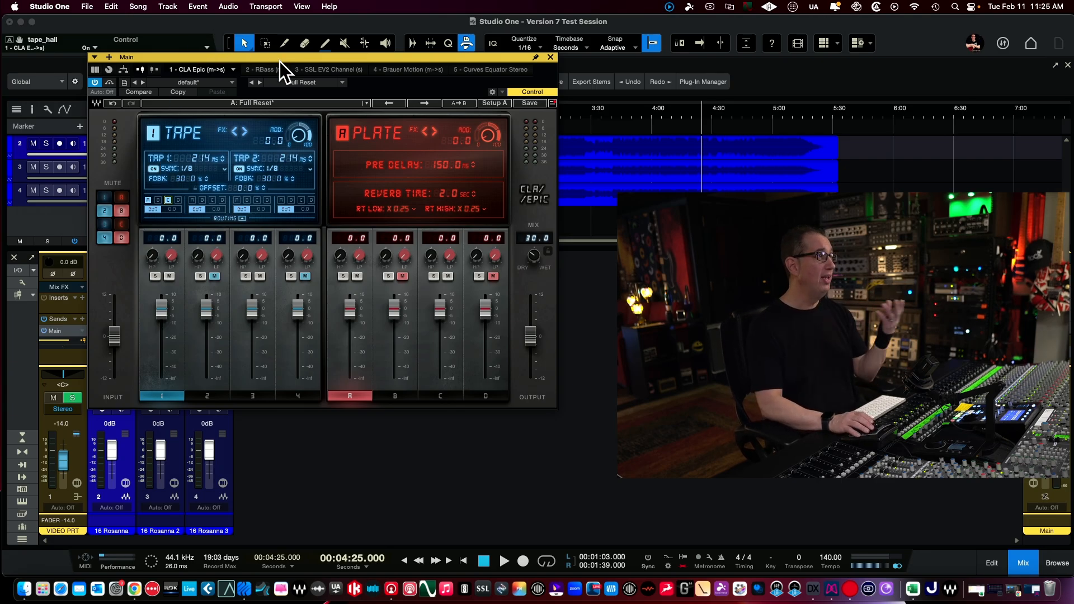
- Load the CLA vocal preset The Vocal #2, lower the wet/dry mix to 14.2, and close the CLA Epic window
{"action": "left_click", "coordinate": [257, 104]}
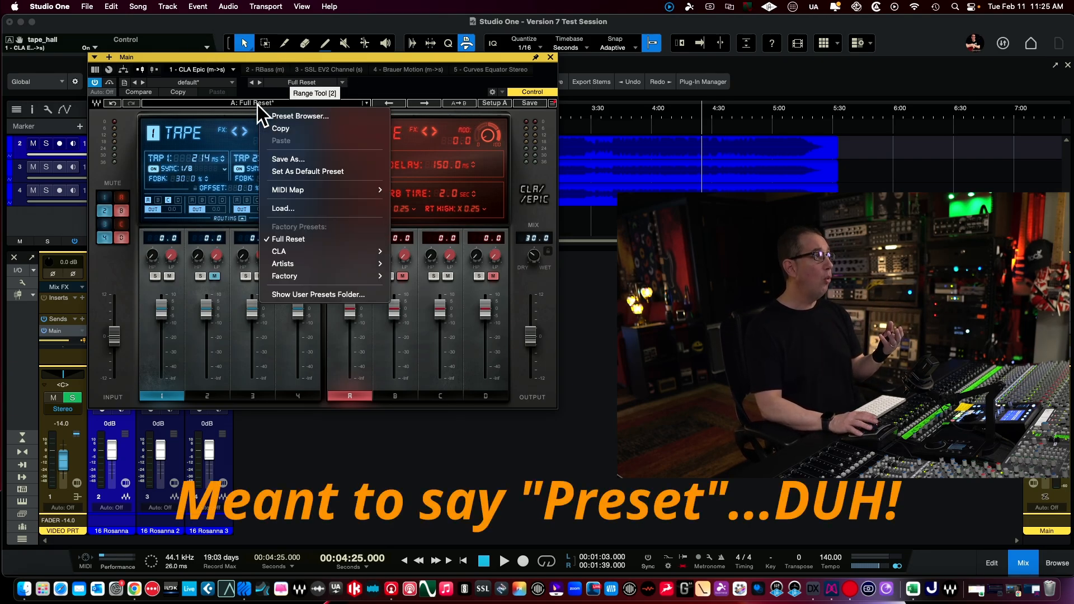
{"action": "mouse_move", "coordinate": [371, 257]}
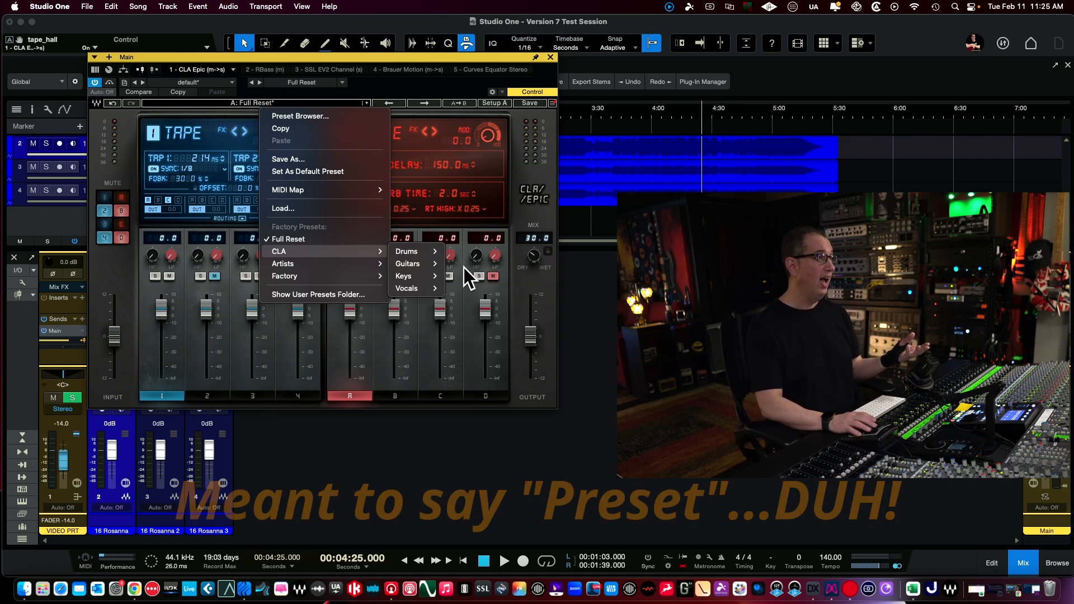
{"action": "mouse_move", "coordinate": [434, 291]}
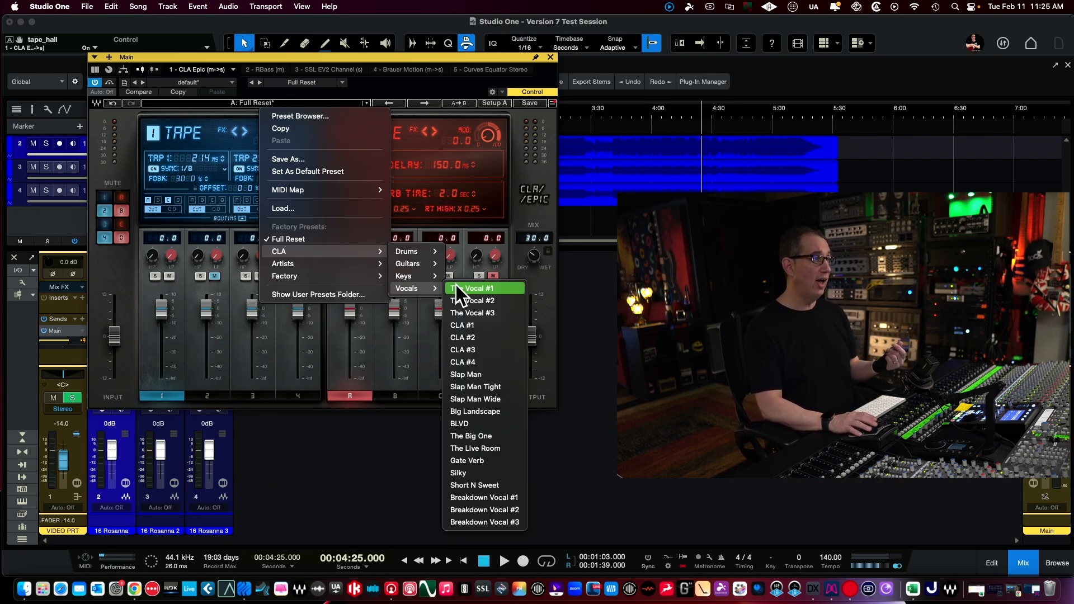
{"action": "left_click", "coordinate": [457, 301]}
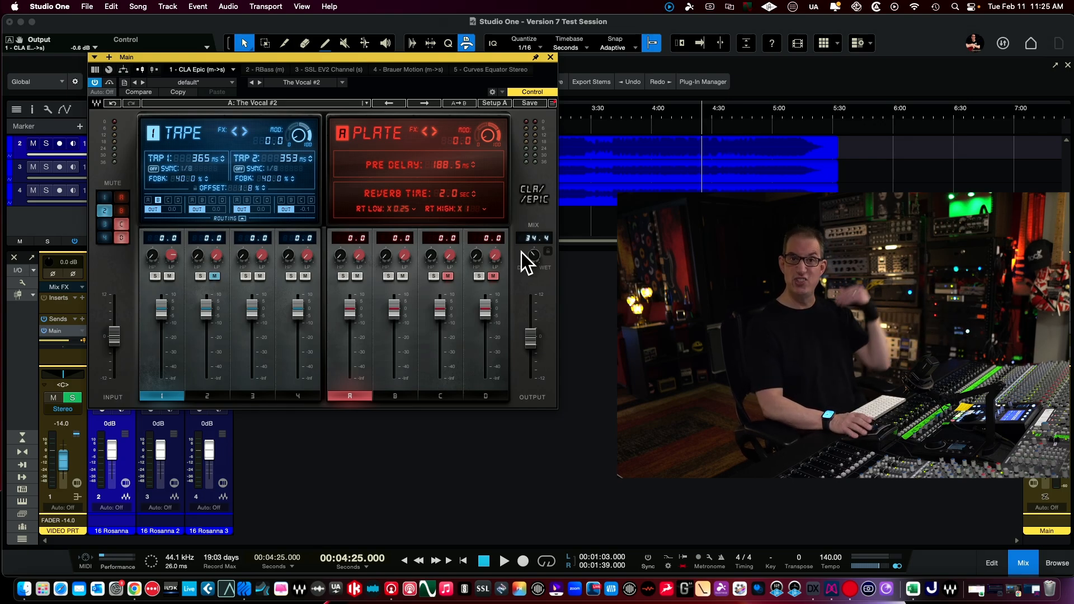
{"action": "left_click_drag", "start_coordinate": [533, 256], "coordinate": [534, 269]}
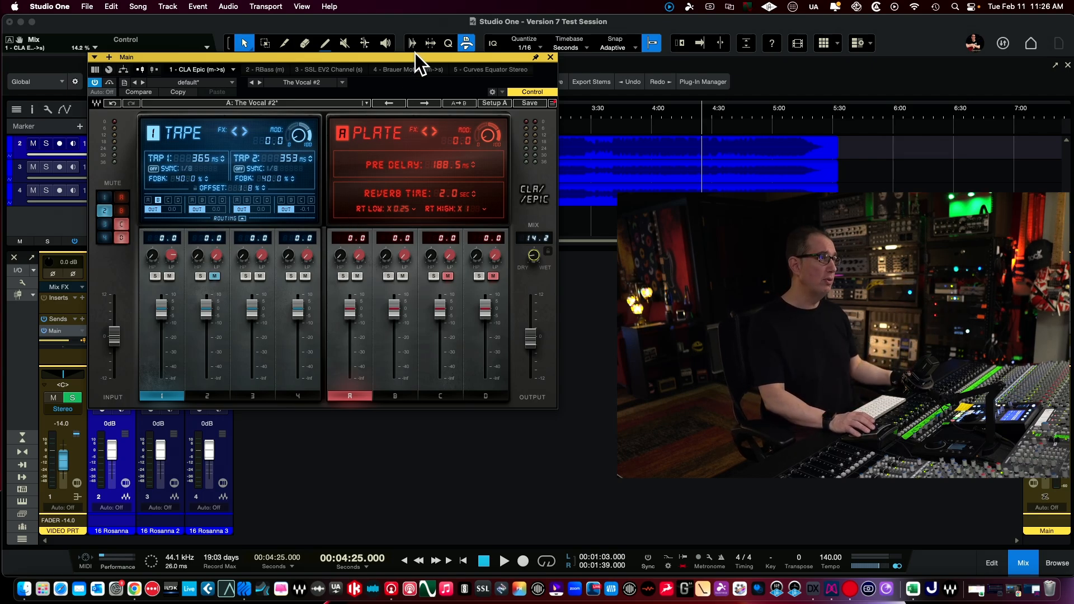
{"action": "left_click_drag", "start_coordinate": [388, 57], "coordinate": [378, 53]}
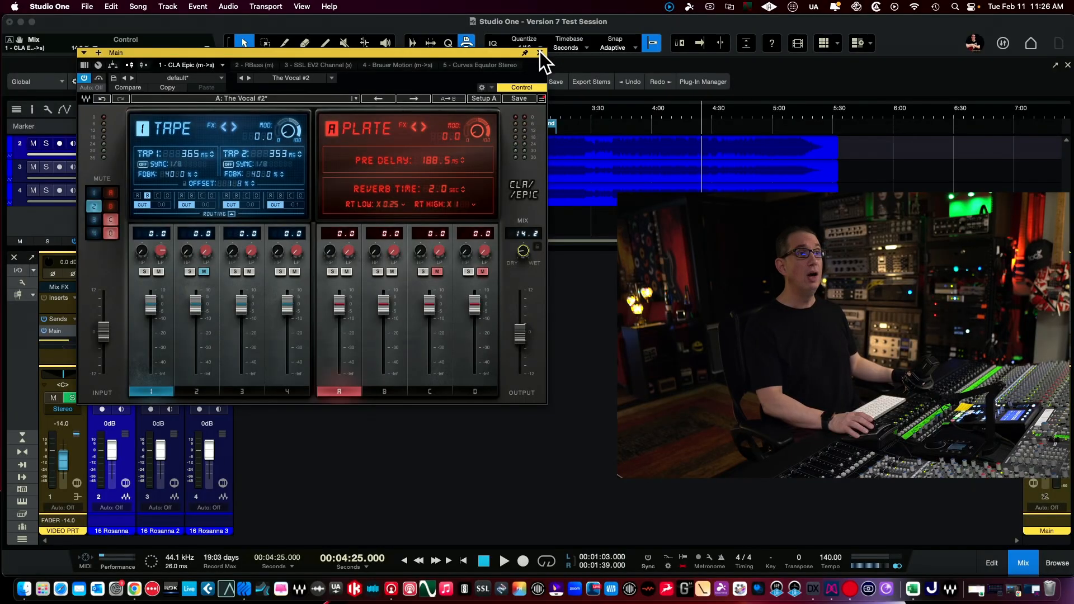
{"action": "left_click", "coordinate": [540, 51]}
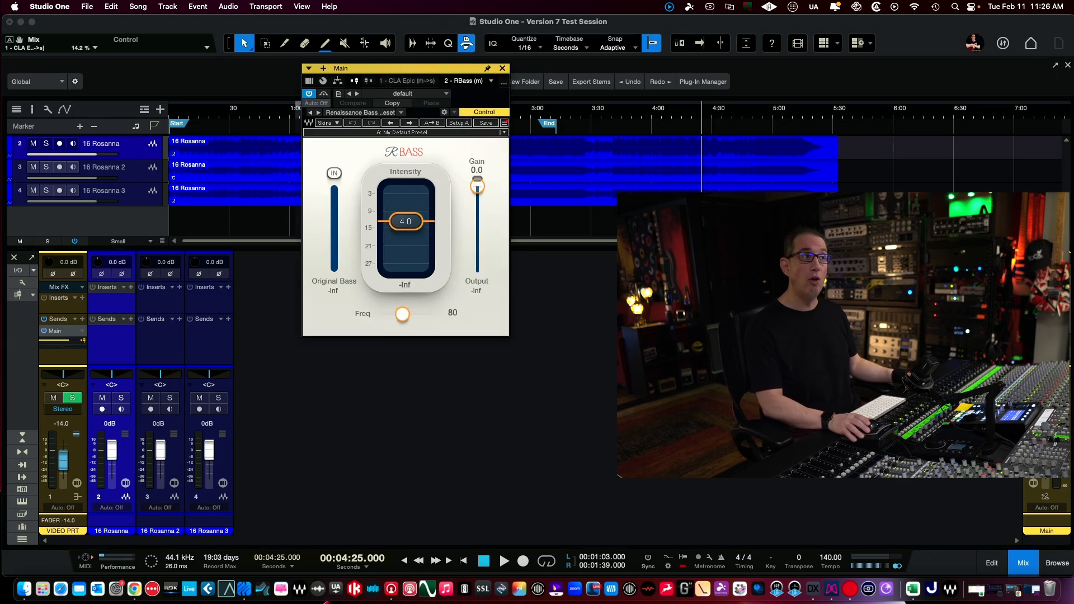
- View the RBass insert on the Main channel with its window moved aside, and close it
{"action": "left_click_drag", "start_coordinate": [366, 71], "coordinate": [254, 126]}
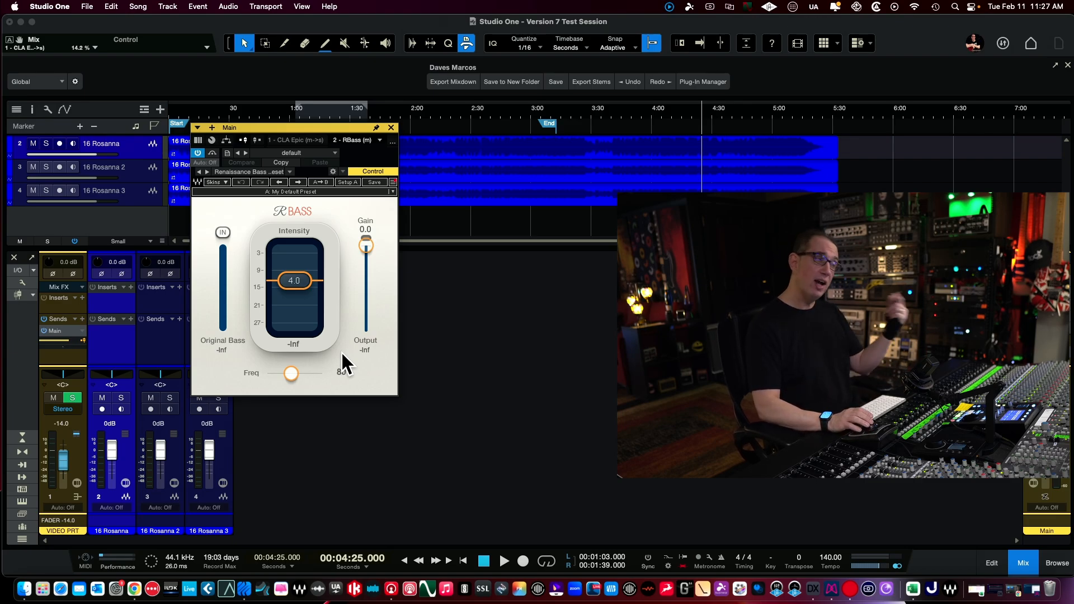
{"action": "left_click_drag", "start_coordinate": [283, 130], "coordinate": [277, 127]}
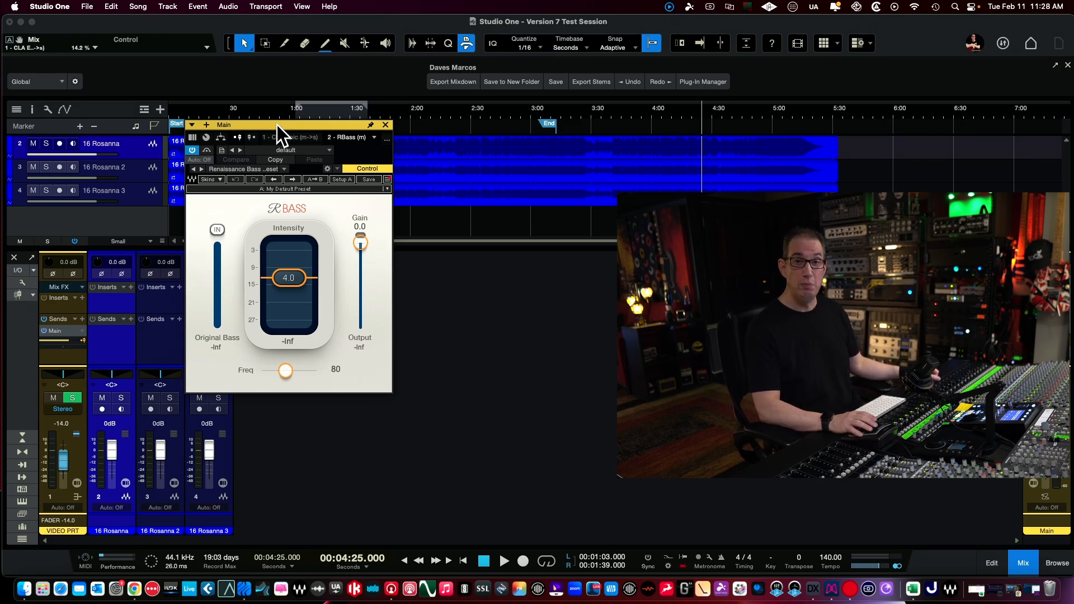
{"action": "left_click", "coordinate": [385, 125]}
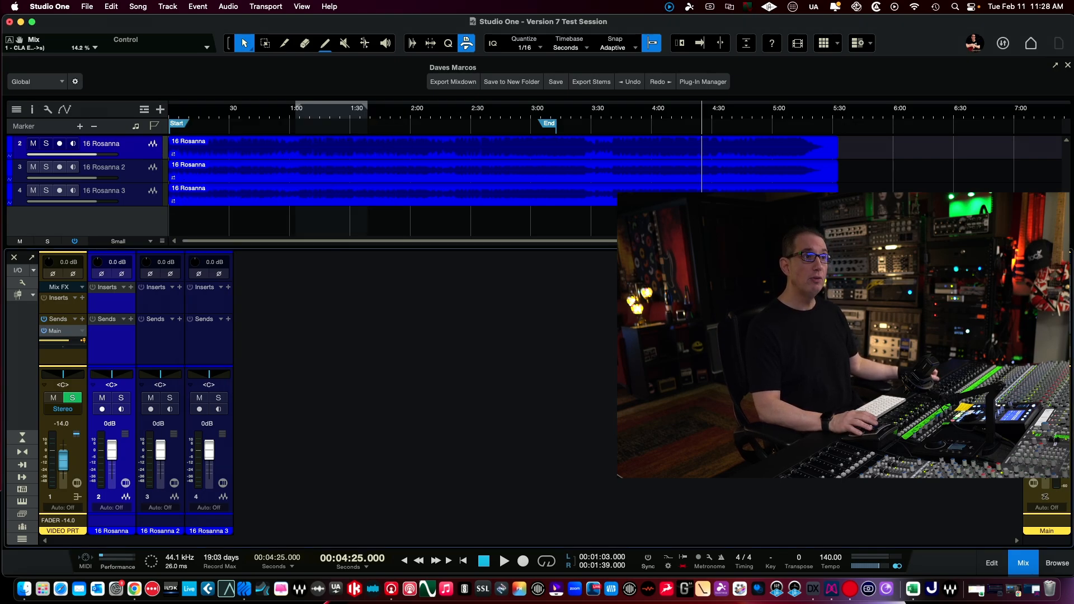
- Open the SSL EV2 Channel insert on the Main channel and move its window clear of the area beside it
{"action": "double_click", "coordinate": [1045, 330]}
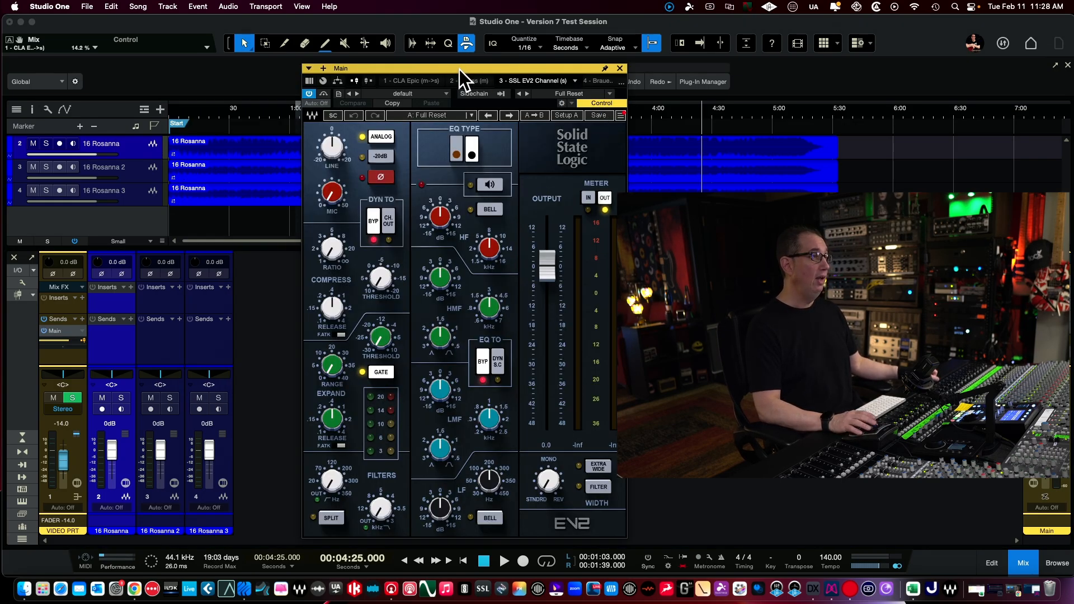
{"action": "left_click_drag", "start_coordinate": [459, 70], "coordinate": [301, 60]}
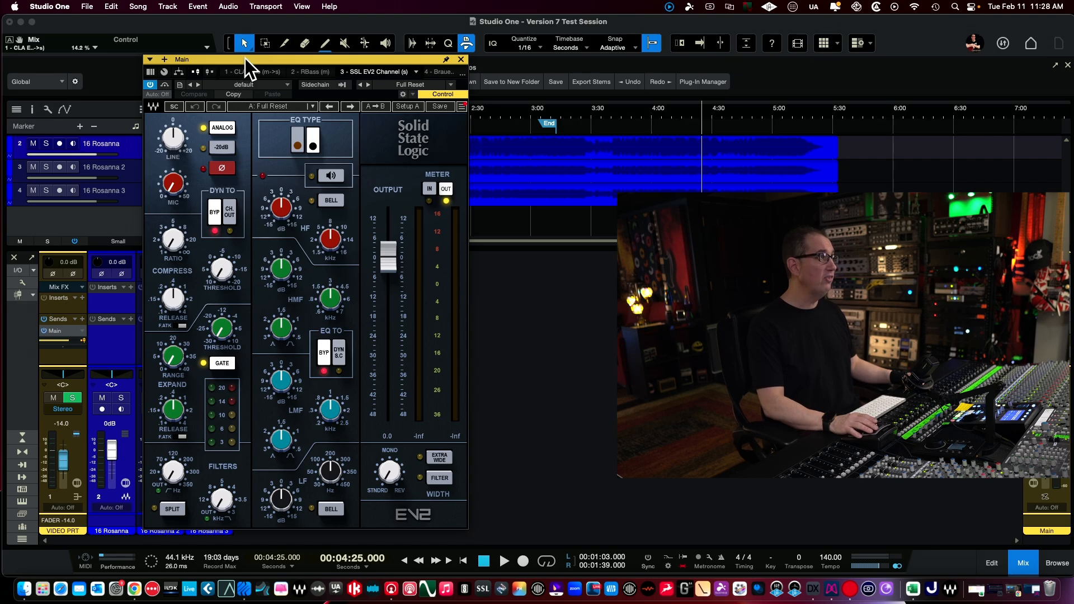
{"action": "left_click_drag", "start_coordinate": [246, 59], "coordinate": [244, 55]}
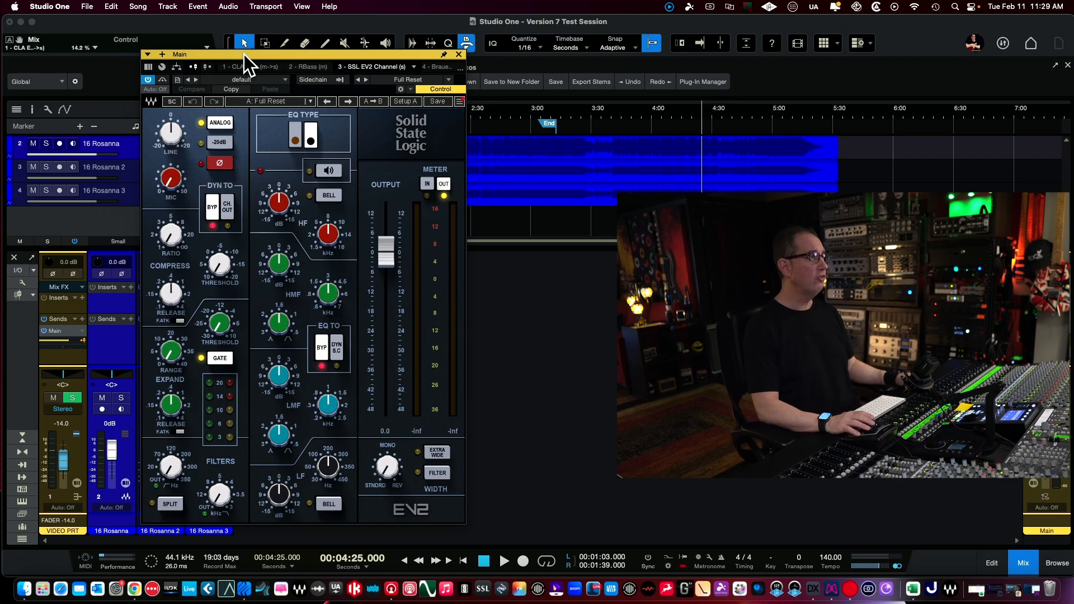
- Close the SSL EV2 Channel window, open the Brauer Motion insert on the Main channel, and move its window aside to show it fully
{"action": "left_click_drag", "start_coordinate": [266, 54], "coordinate": [267, 52]}
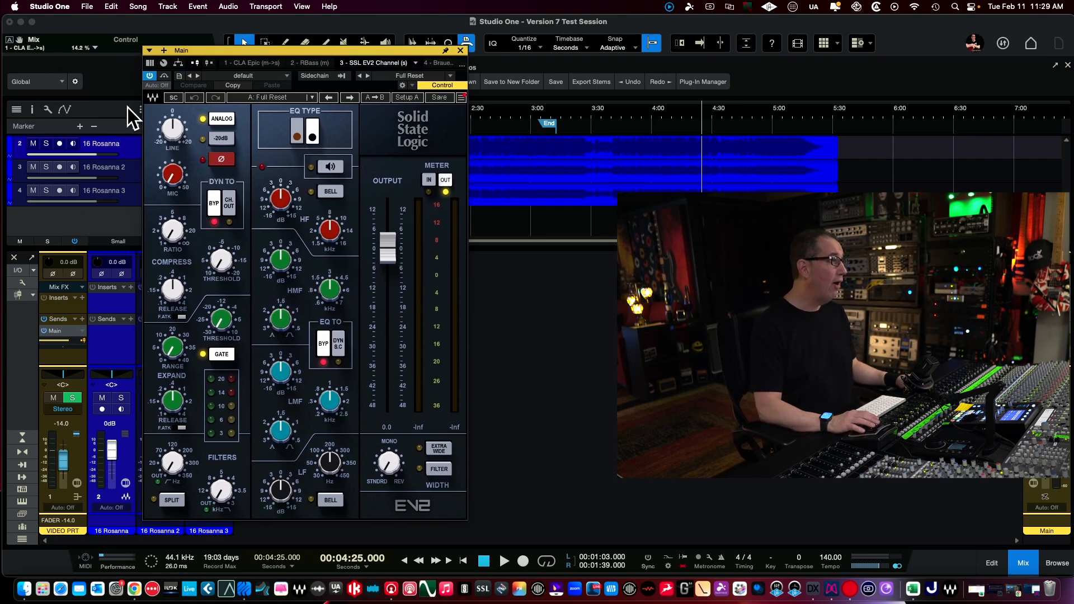
{"action": "left_click", "coordinate": [460, 51]}
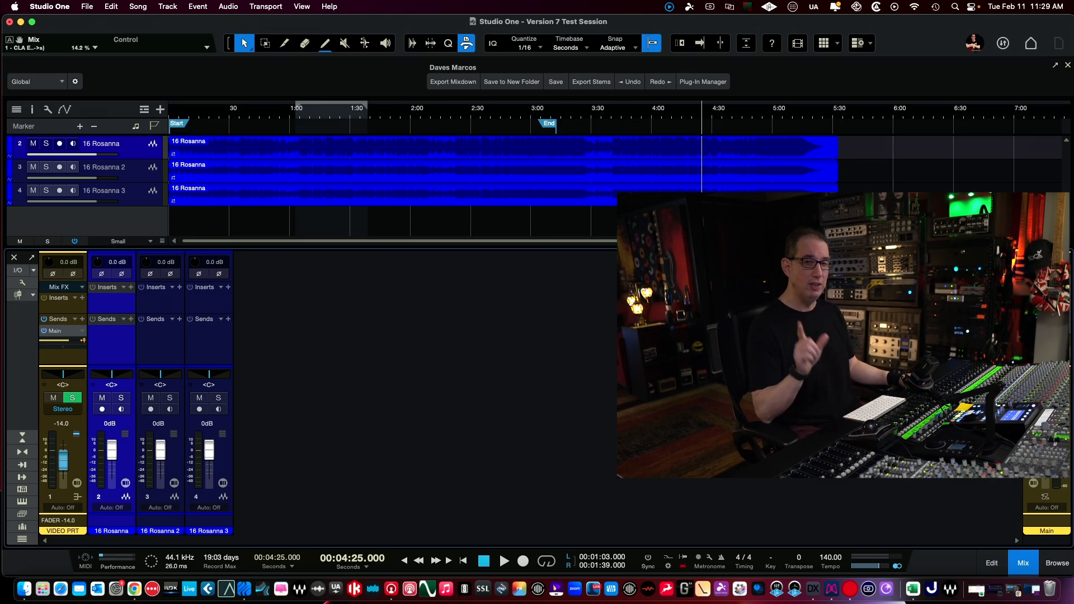
{"action": "double_click", "coordinate": [1045, 339]}
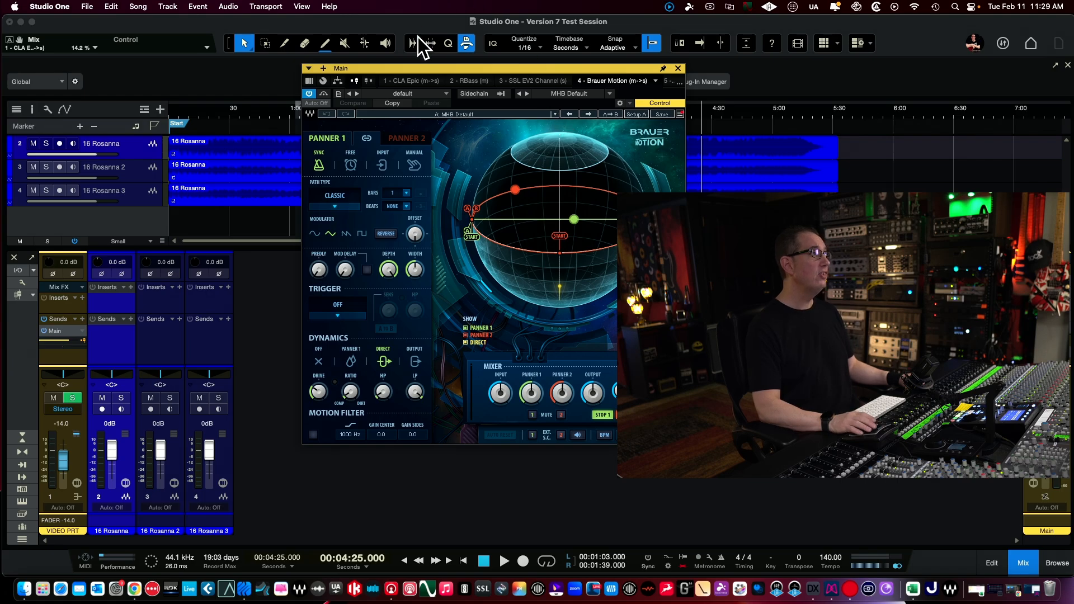
{"action": "left_click_drag", "start_coordinate": [409, 71], "coordinate": [228, 89]}
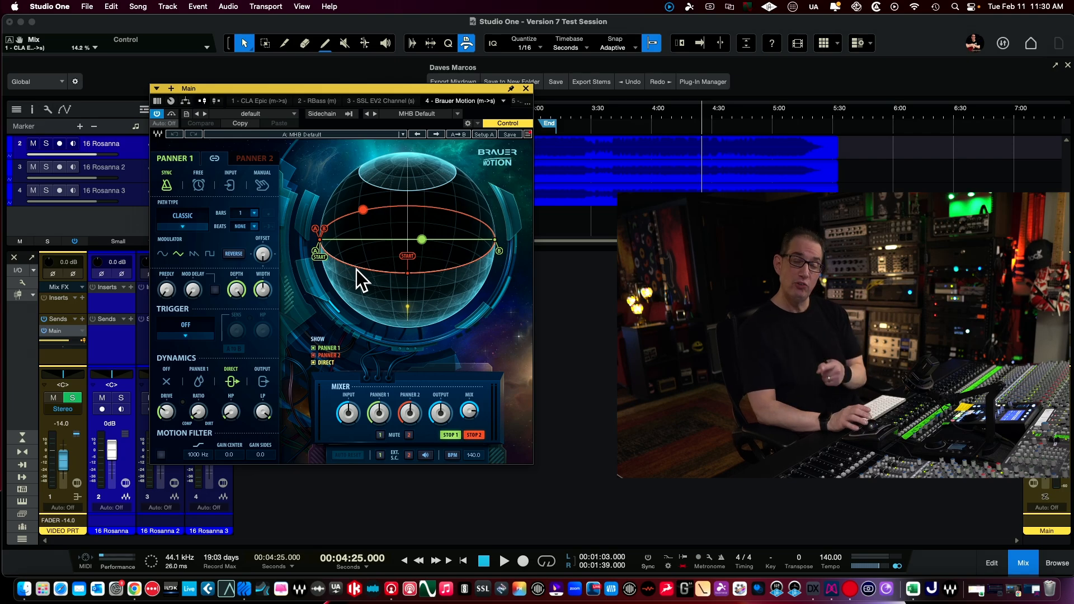
- Look through the Brauer Motion factory presets, including the artist preset lists, and dismiss the list
{"action": "left_click", "coordinate": [303, 134]}
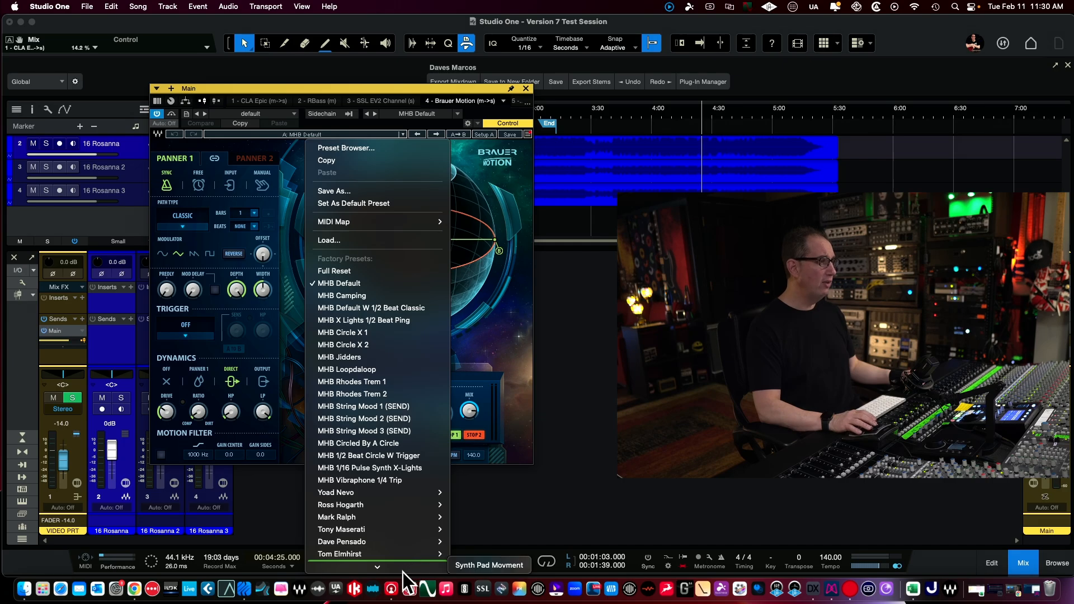
{"action": "mouse_move", "coordinate": [382, 519]}
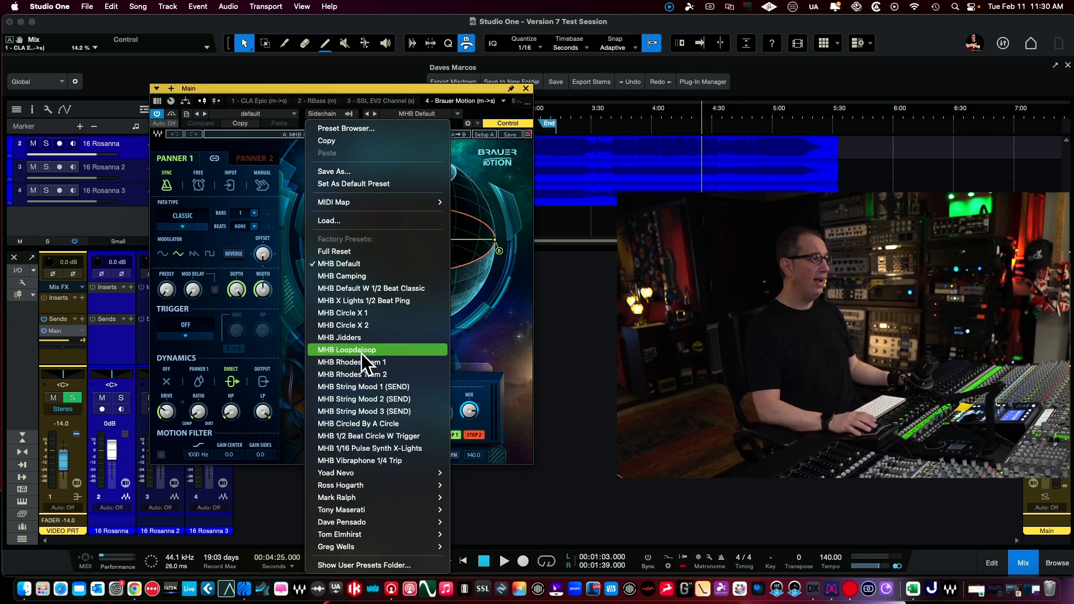
{"action": "mouse_move", "coordinate": [394, 471]}
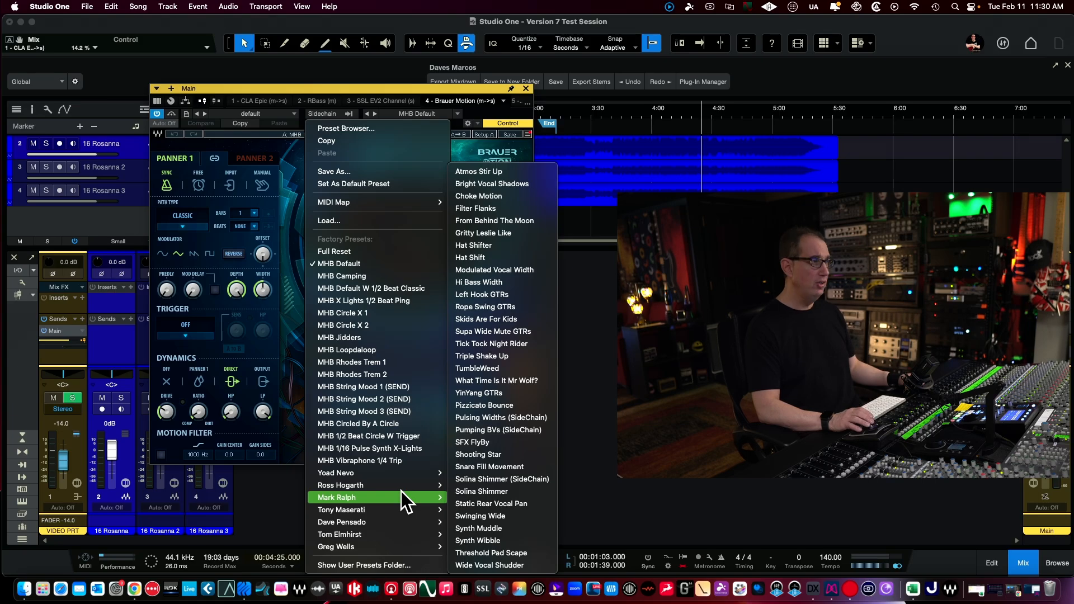
{"action": "left_click", "coordinate": [484, 84]}
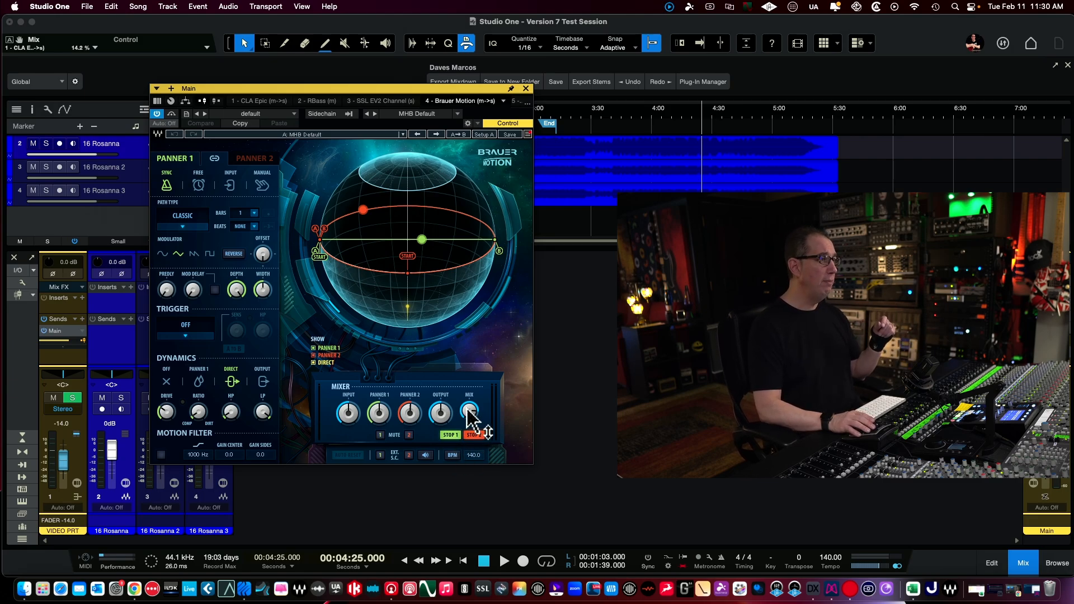
- In the Brauer Motion mixer, set the mix to 21.9%, Panner 1 to 4.1 dB and Panner 2 to 6.9 dB, and close the plug-in
{"action": "left_click_drag", "start_coordinate": [470, 413], "coordinate": [453, 431]}
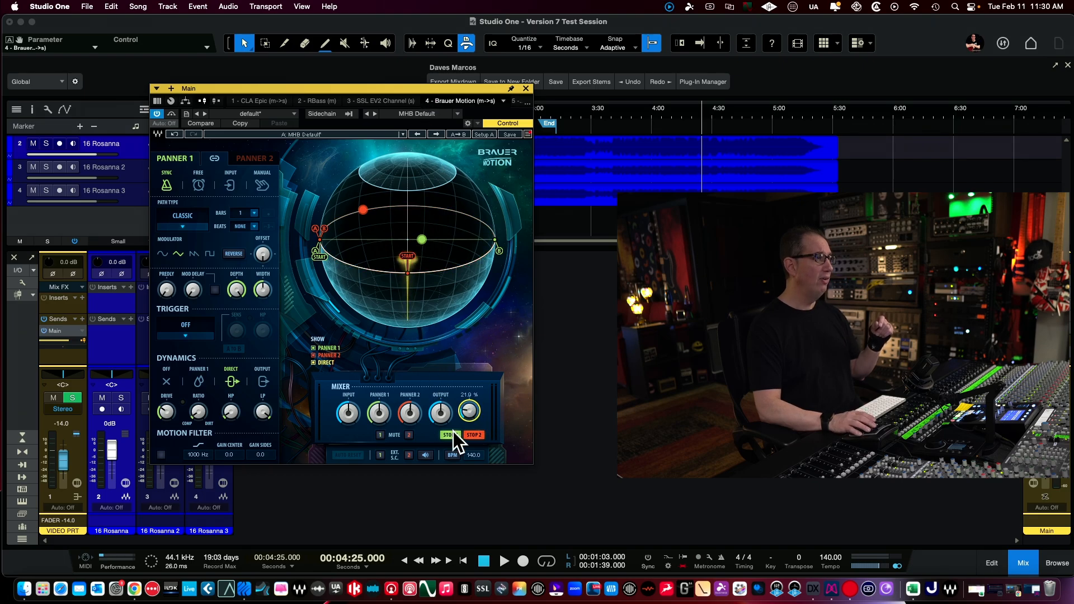
{"action": "left_click_drag", "start_coordinate": [374, 415], "coordinate": [373, 451]}
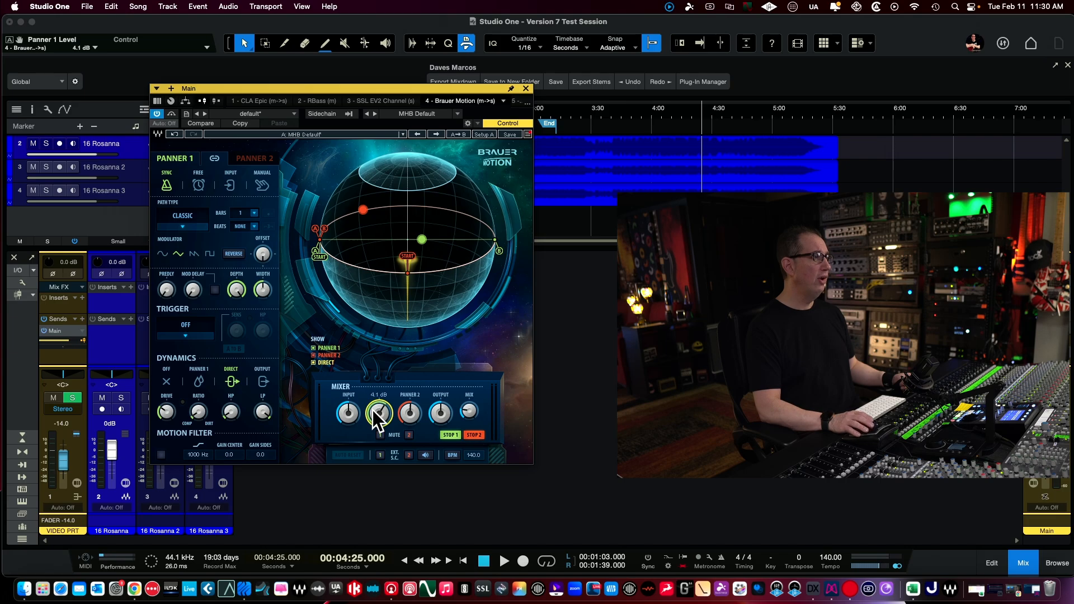
{"action": "mouse_move", "coordinate": [411, 414]}
{"action": "left_mouse_down"}
{"action": "mouse_move", "coordinate": [410, 448]}
{"action": "mouse_move", "coordinate": [410, 414]}
{"action": "left_mouse_up"}
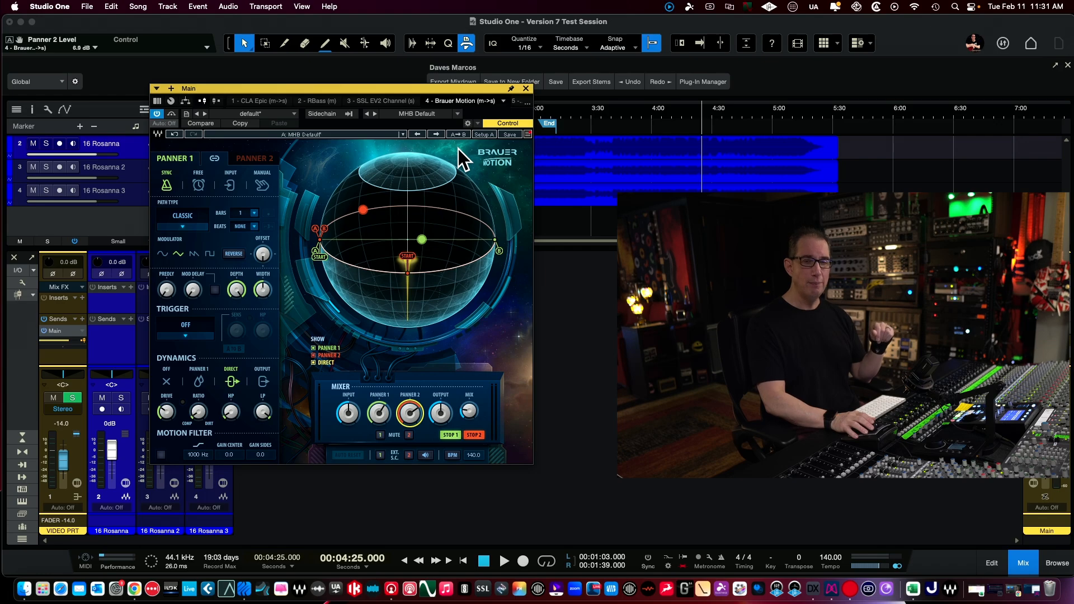
{"action": "left_click", "coordinate": [526, 89]}
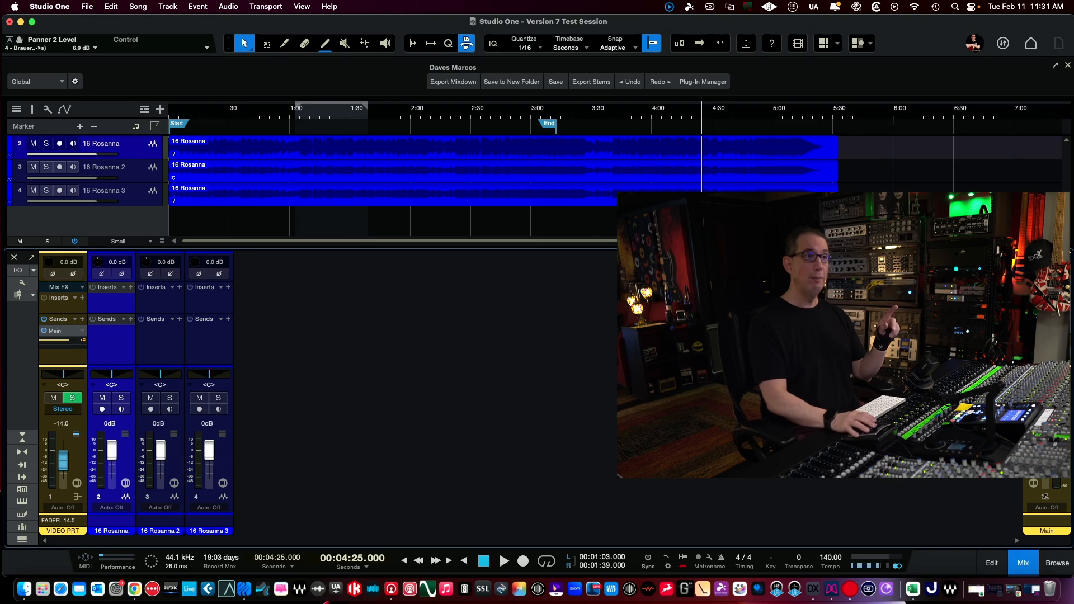
- Open the Curves Equator Stereo insert on the Main channel, move it into clear view, and examine its Learn function and advanced controls
{"action": "double_click", "coordinate": [1047, 352]}
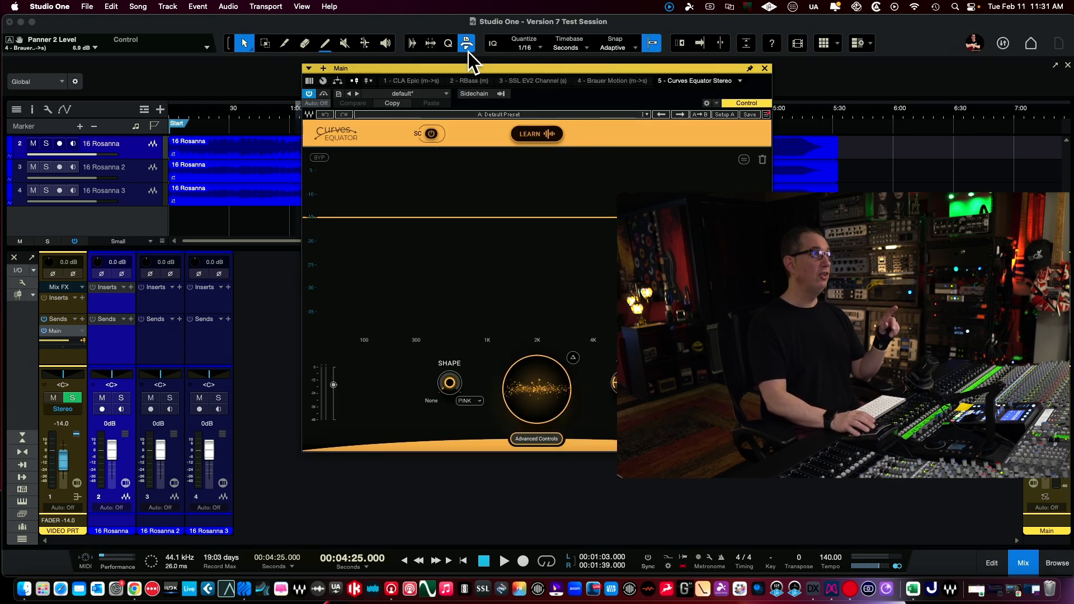
{"action": "left_click_drag", "start_coordinate": [472, 73], "coordinate": [290, 103]}
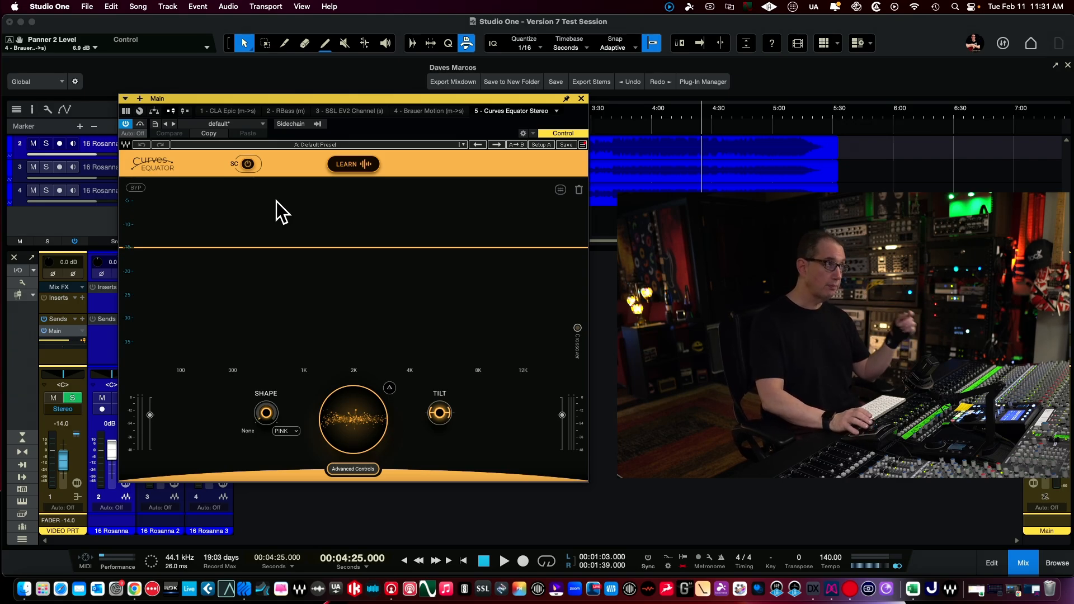
{"action": "mouse_move", "coordinate": [358, 161]}
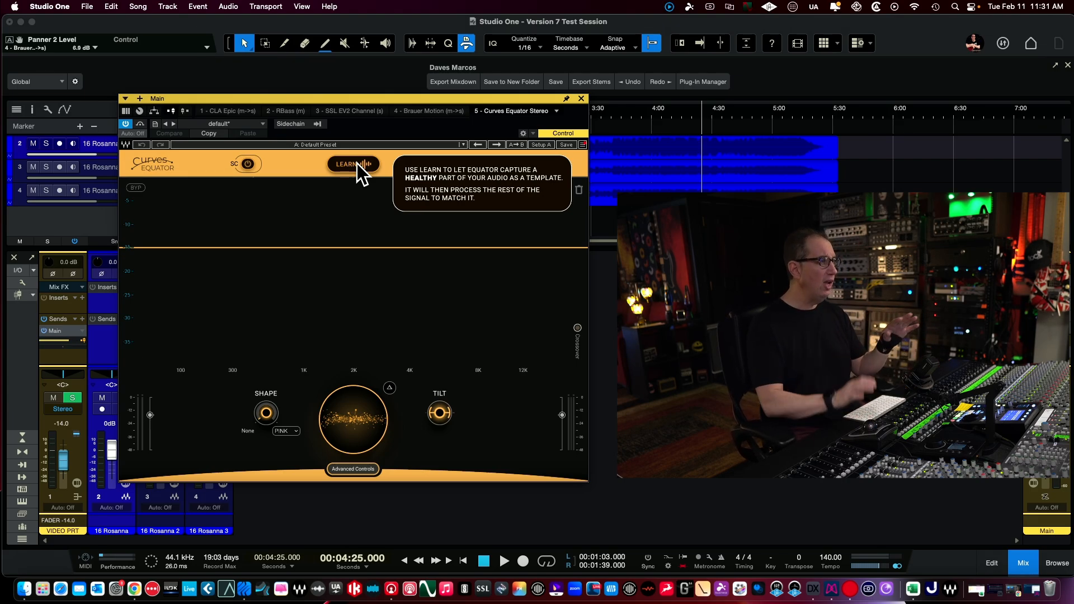
{"action": "left_click", "coordinate": [339, 471]}
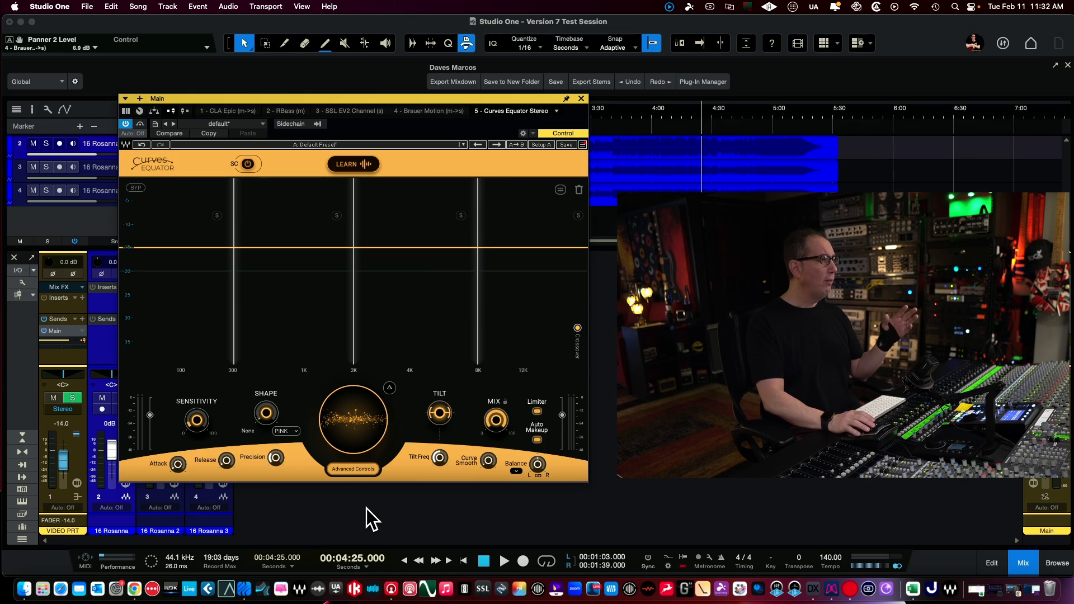
{"action": "left_click", "coordinate": [347, 469]}
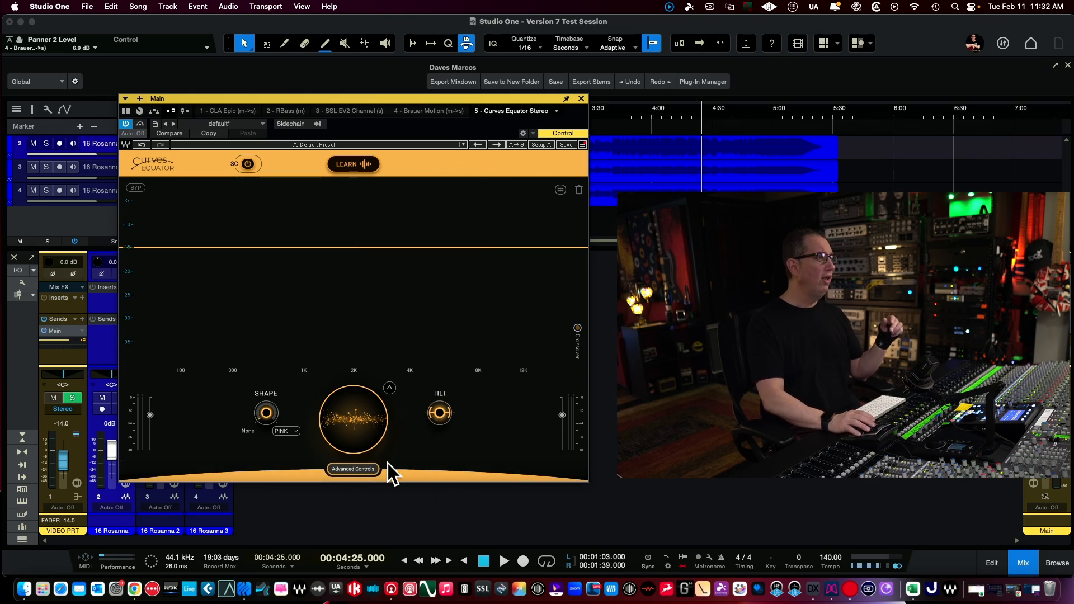
- In Curves Equator, set Tilt to -2.5, Shape to 0.0 and the main knob to 5.2, and close the plug-in
{"action": "mouse_move", "coordinate": [439, 420]}
{"action": "left_mouse_down"}
{"action": "mouse_move", "coordinate": [439, 405]}
{"action": "mouse_move", "coordinate": [438, 435]}
{"action": "left_mouse_up"}
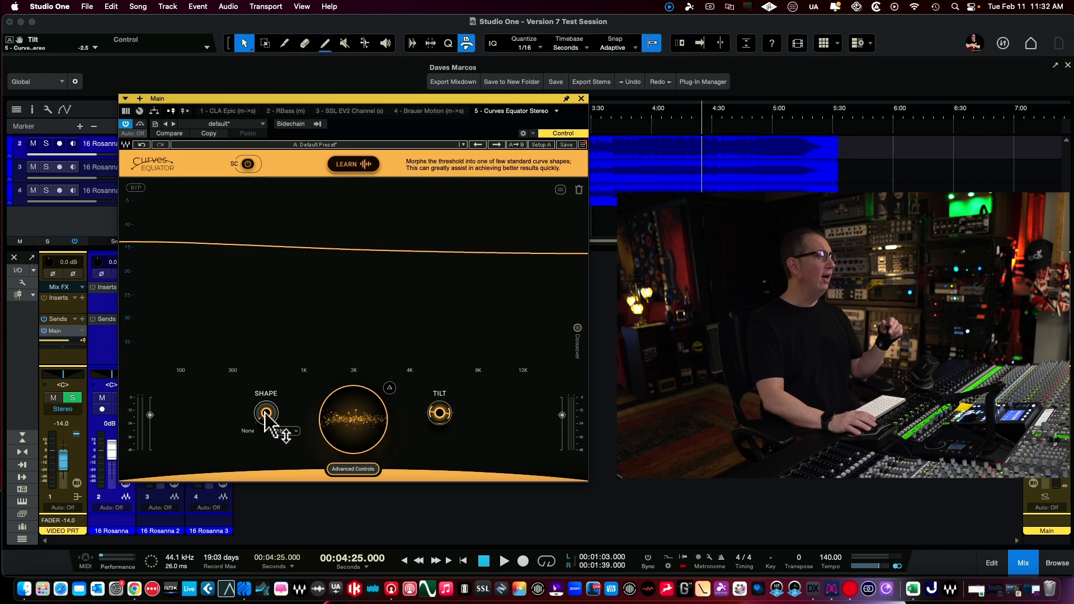
{"action": "left_click_drag", "start_coordinate": [265, 416], "coordinate": [265, 416]}
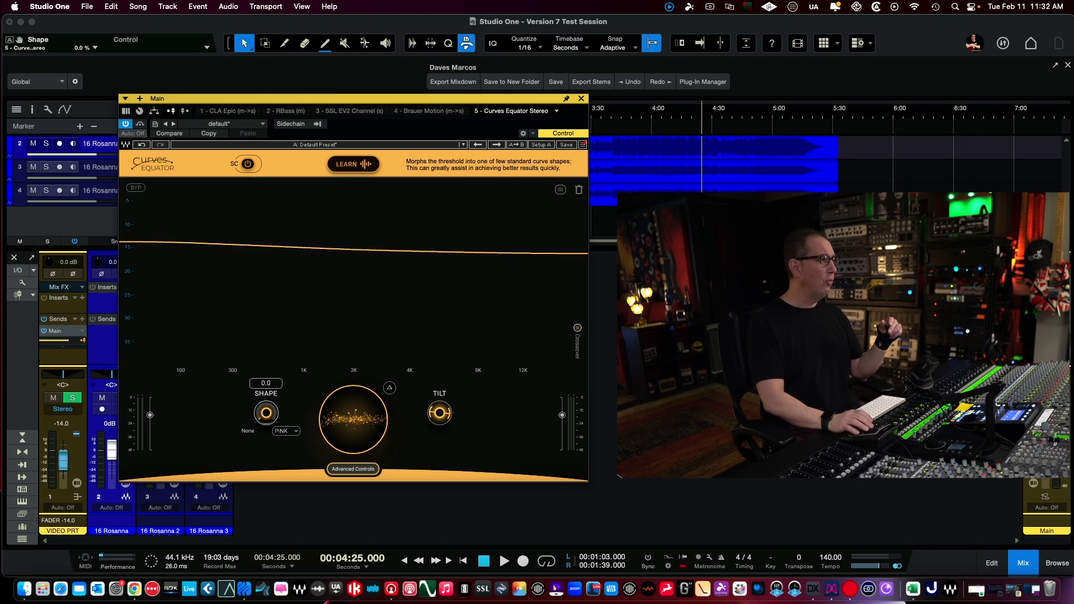
{"action": "left_click_drag", "start_coordinate": [372, 437], "coordinate": [372, 437]}
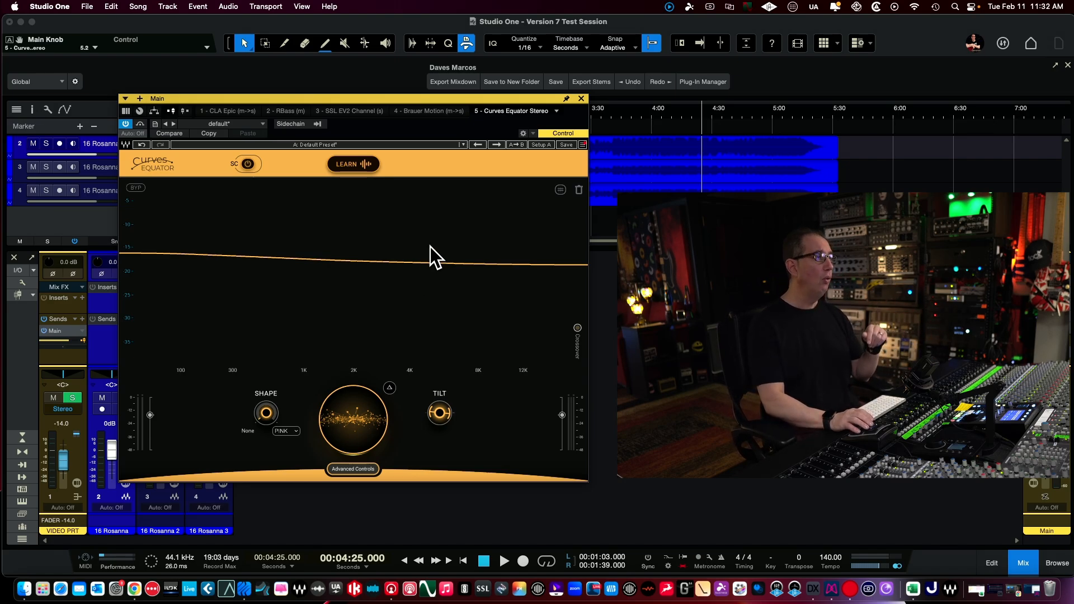
{"action": "left_click", "coordinate": [581, 99]}
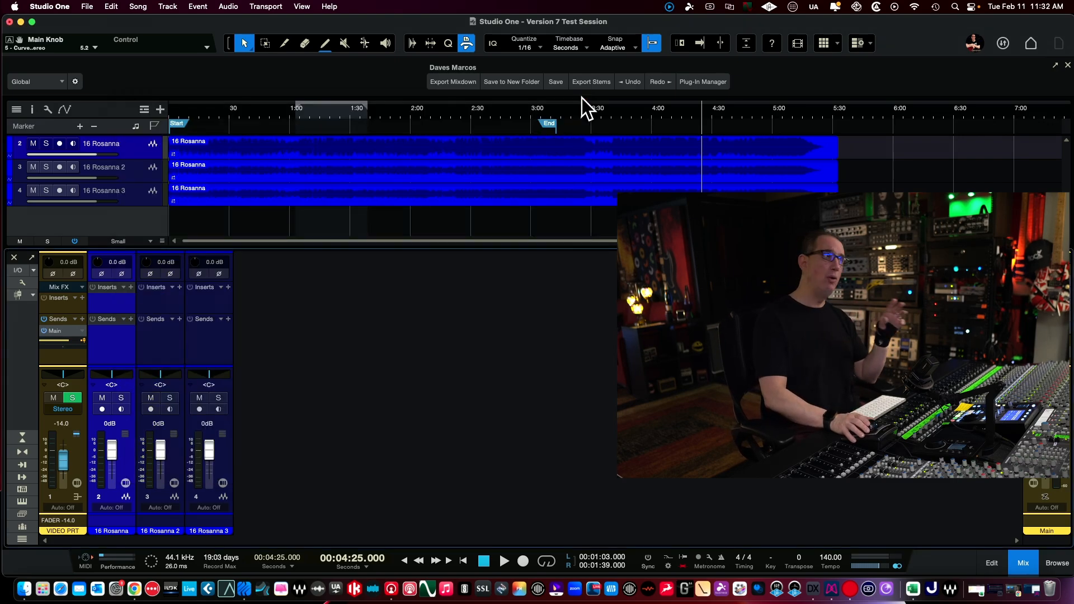
- Open the Sync Vx event editor for the 16 Rosanna event on the first audio track and position its window in clear view
{"action": "left_click", "coordinate": [270, 149]}
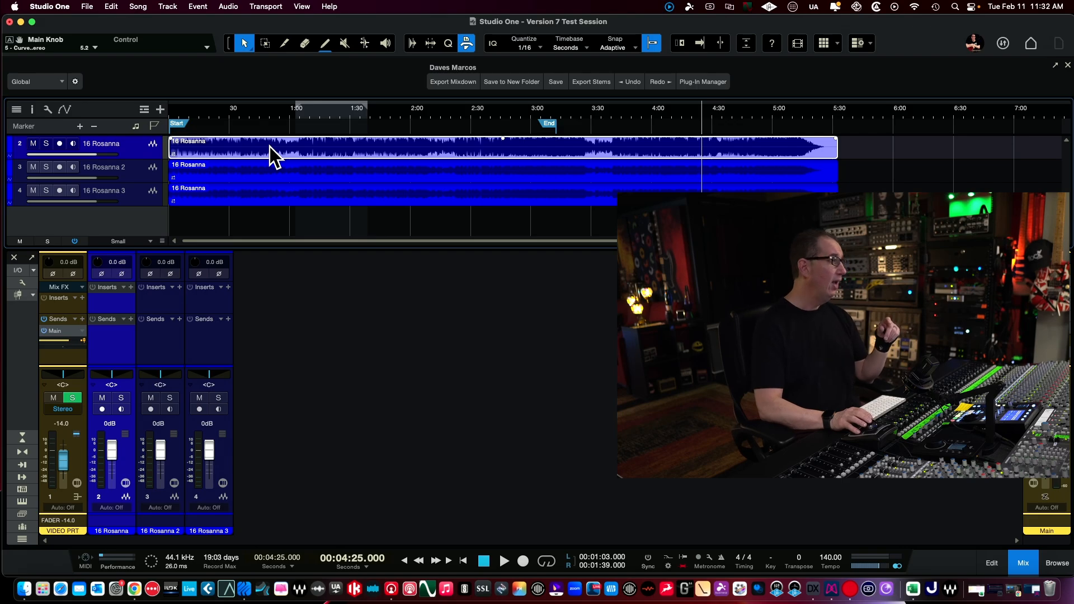
{"action": "right_click", "coordinate": [269, 147]}
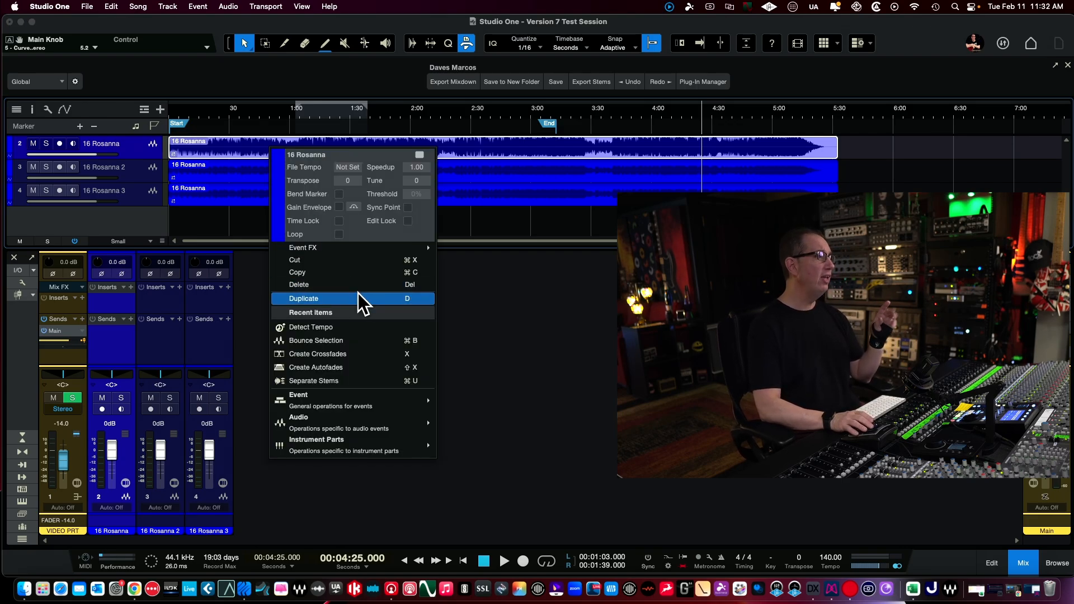
{"action": "mouse_move", "coordinate": [392, 247]}
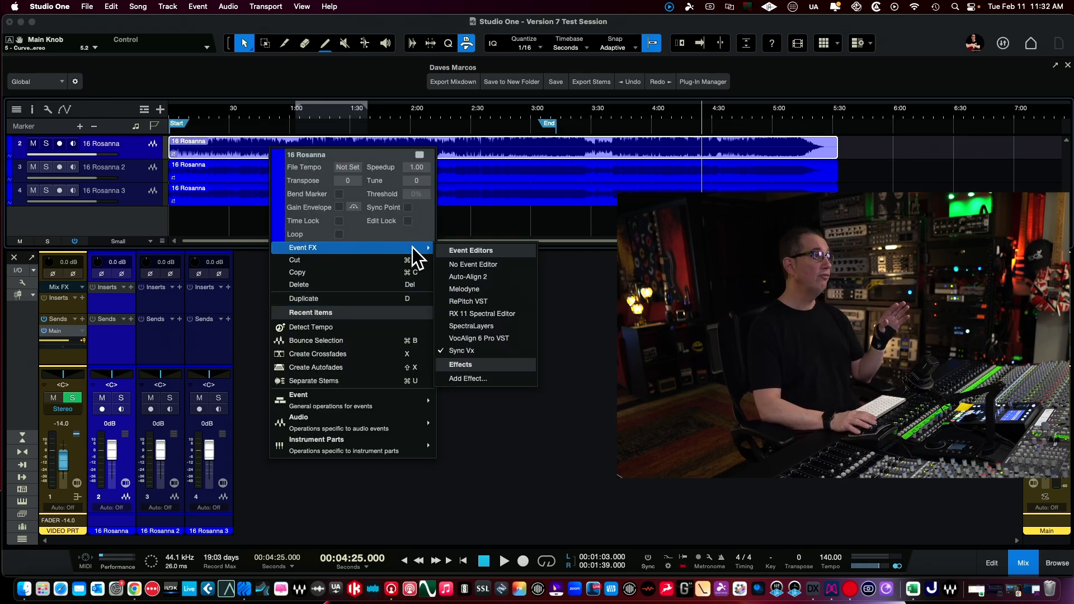
{"action": "left_click", "coordinate": [465, 351]}
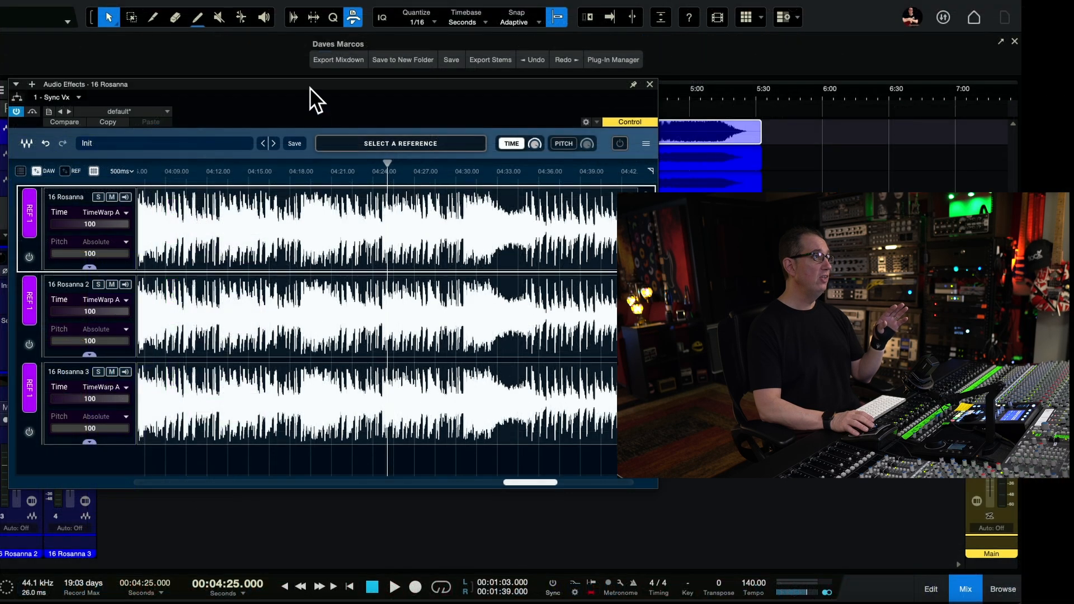
{"action": "left_click_drag", "start_coordinate": [307, 81], "coordinate": [318, 132]}
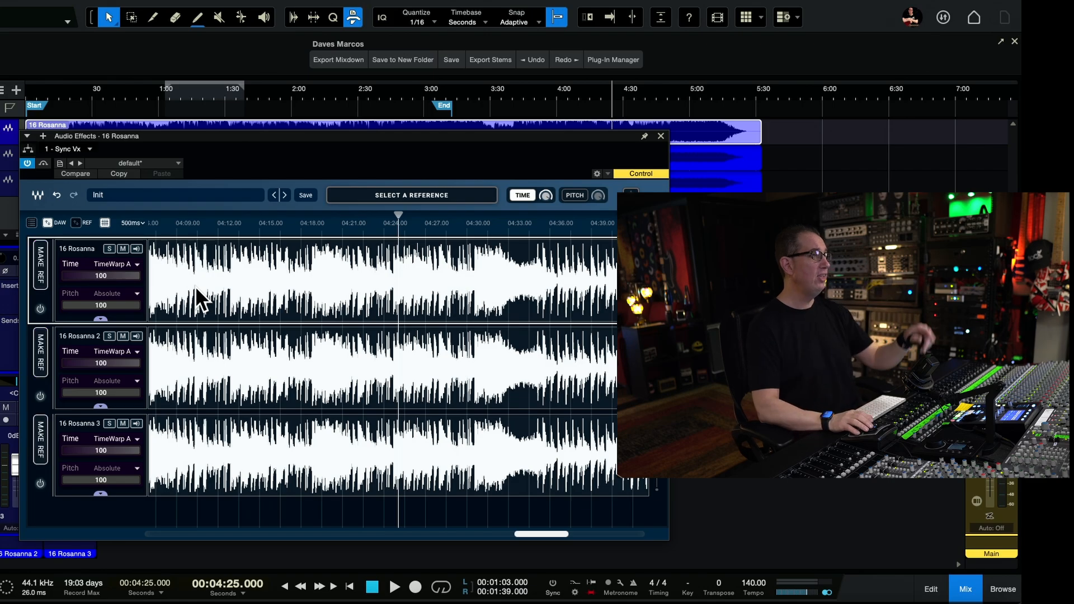
{"action": "left_click_drag", "start_coordinate": [212, 135], "coordinate": [212, 120]}
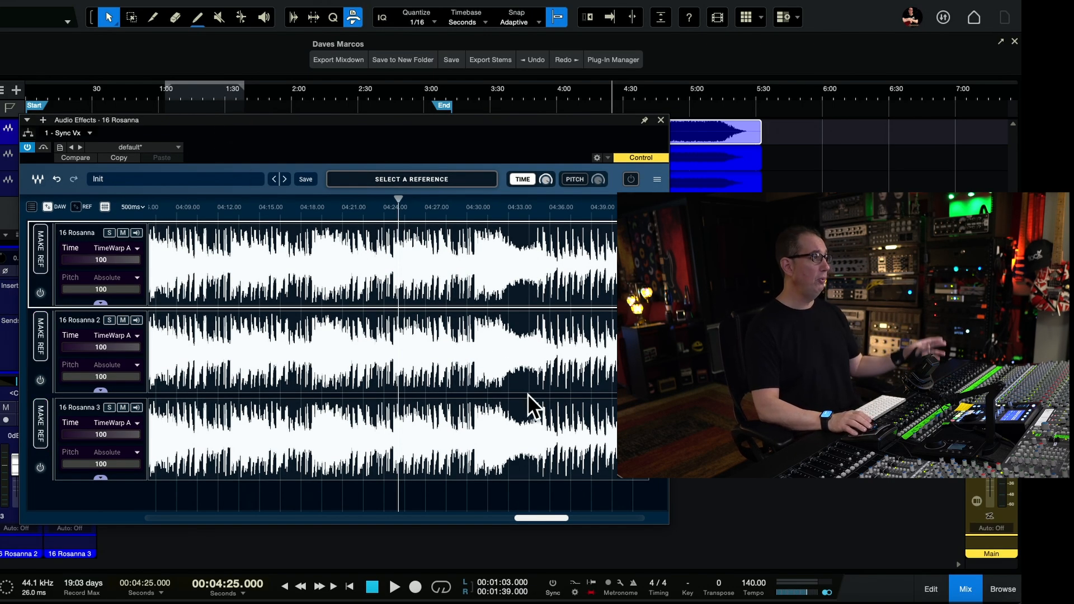
- View and close the Sync Vx preset browser, and move the Sync Vx window so more of it is visible
{"action": "mouse_move", "coordinate": [546, 181]}
{"action": "left_mouse_down"}
{"action": "mouse_move", "coordinate": [546, 210]}
{"action": "mouse_move", "coordinate": [546, 182]}
{"action": "left_mouse_up"}
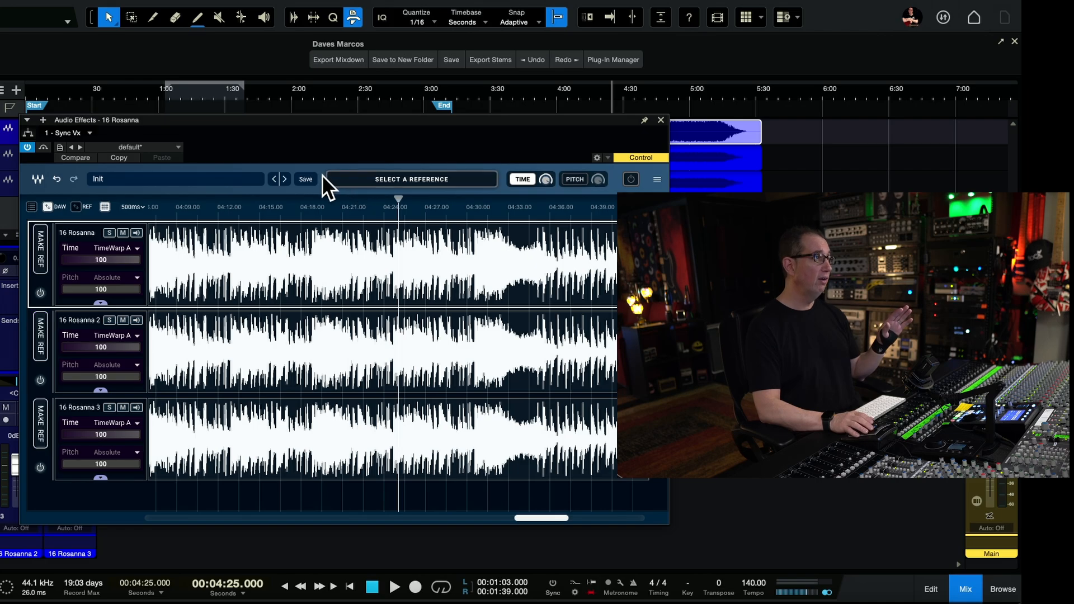
{"action": "left_click", "coordinate": [189, 180]}
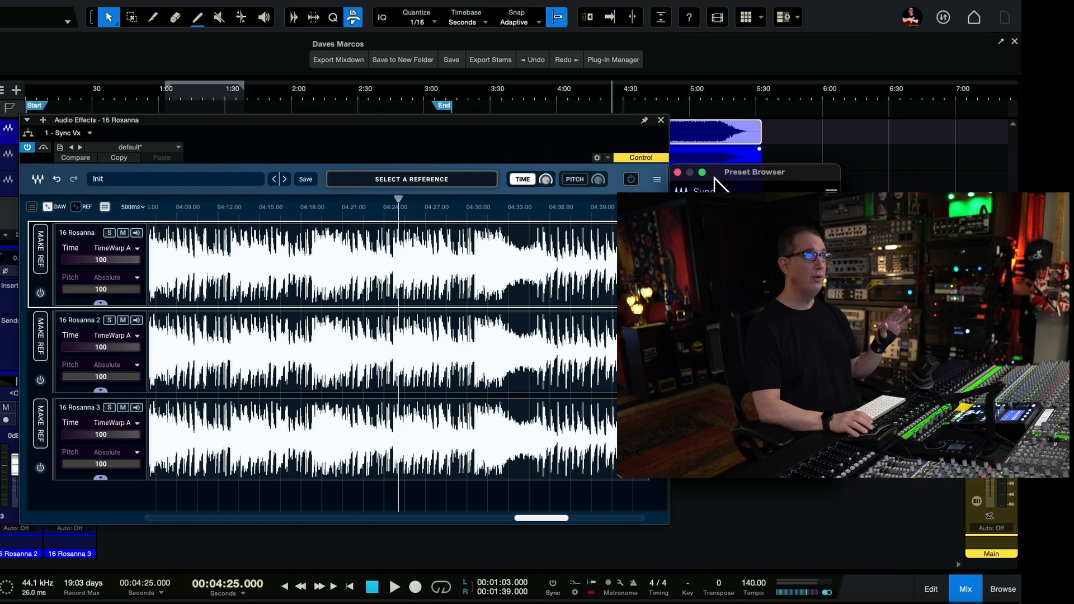
{"action": "left_click", "coordinate": [677, 172]}
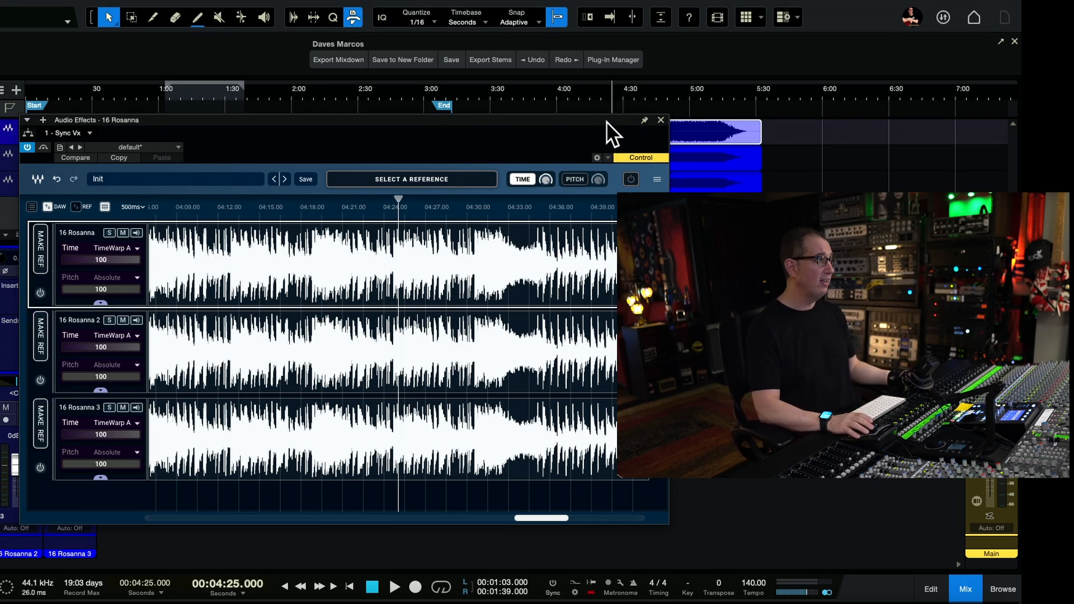
{"action": "left_click_drag", "start_coordinate": [607, 122], "coordinate": [525, 76]}
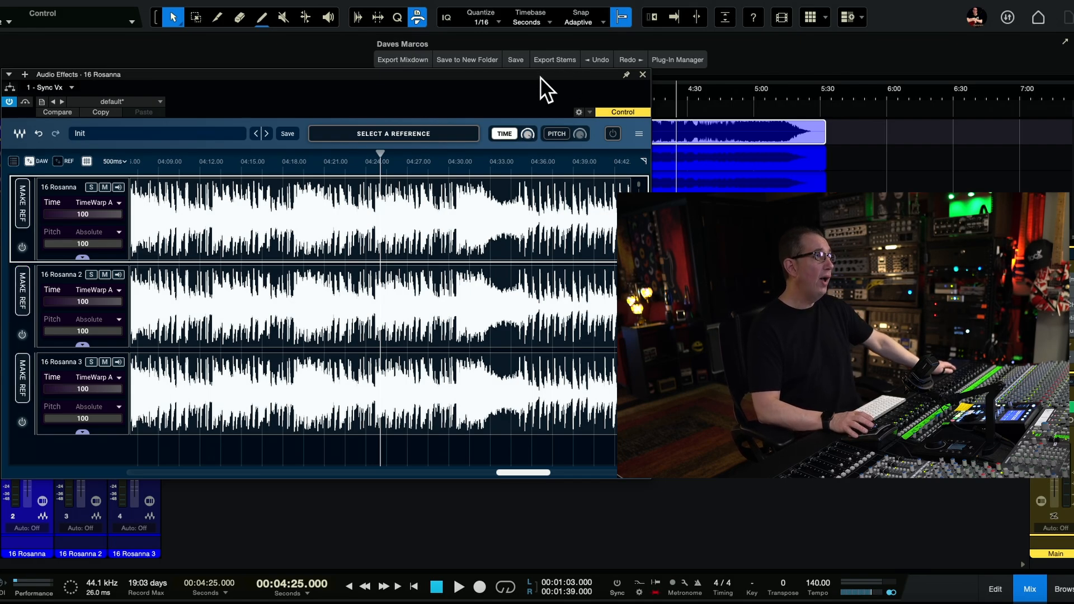
{"action": "mouse_move", "coordinate": [540, 76]}
{"action": "left_mouse_down"}
{"action": "mouse_move", "coordinate": [548, 81]}
{"action": "mouse_move", "coordinate": [532, 68]}
{"action": "left_mouse_up"}
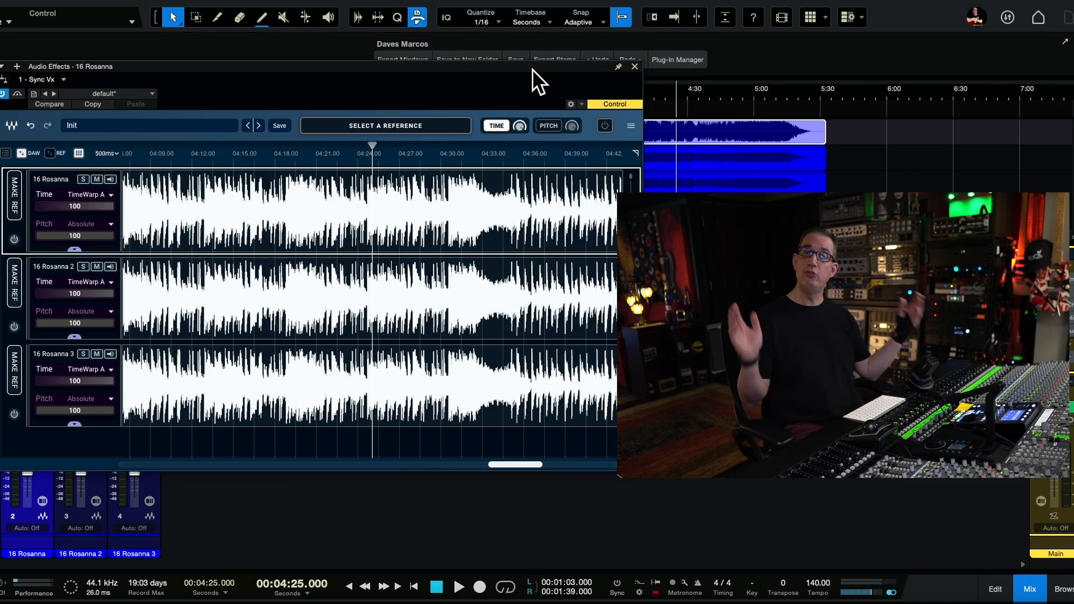